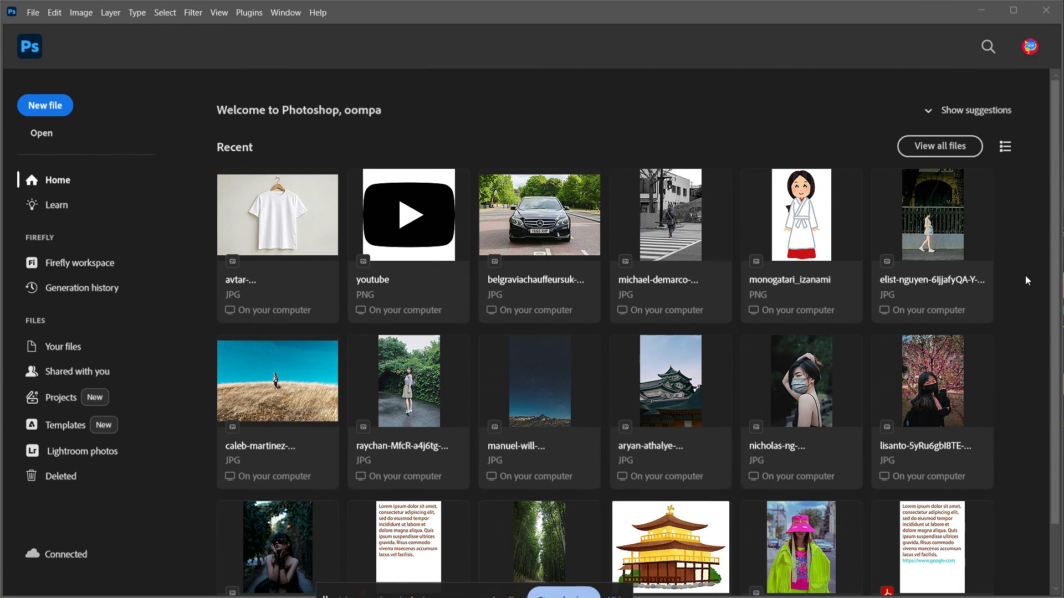
left_click(32, 12)
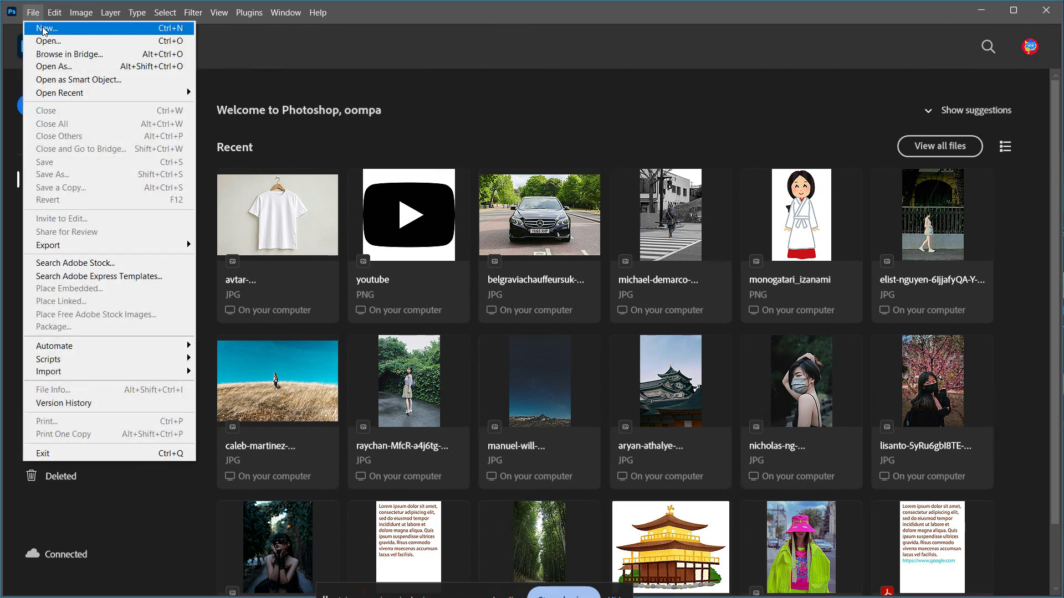
left_click(45, 42)
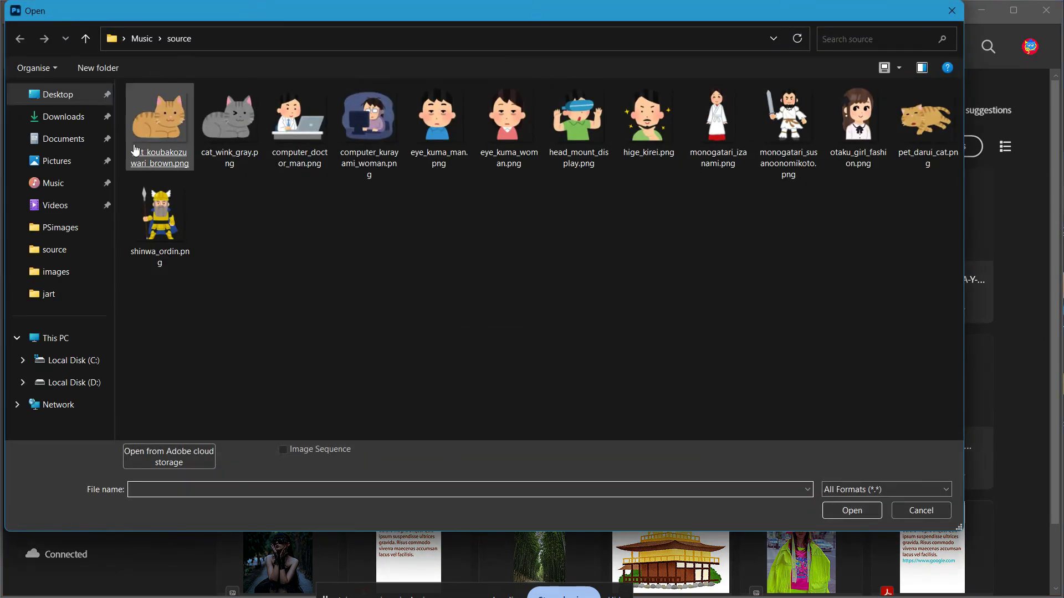
left_click(54, 184)
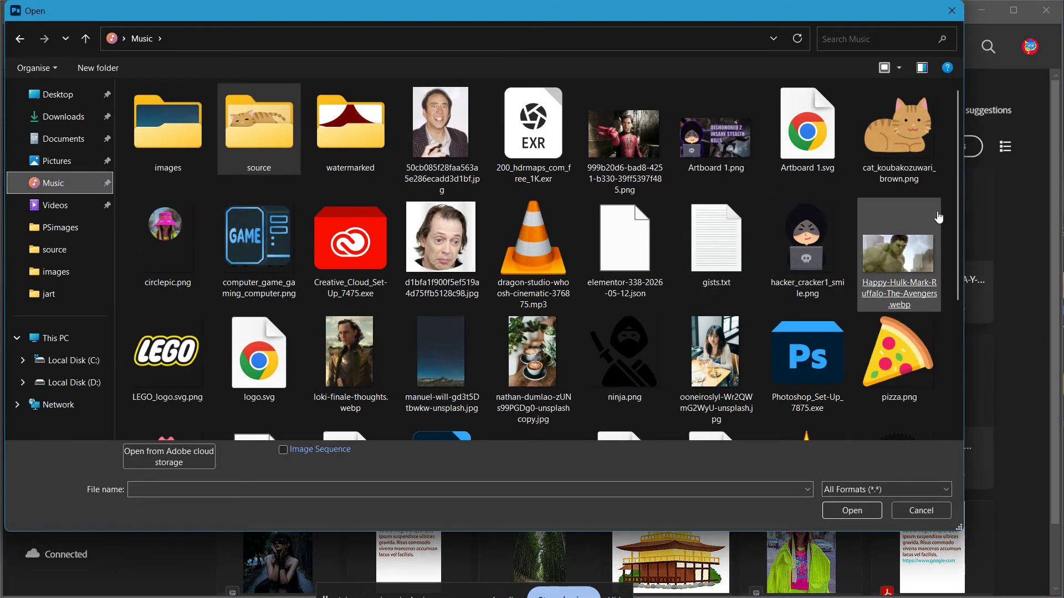
left_click_drag(959, 218, 942, 315)
key("Escape")
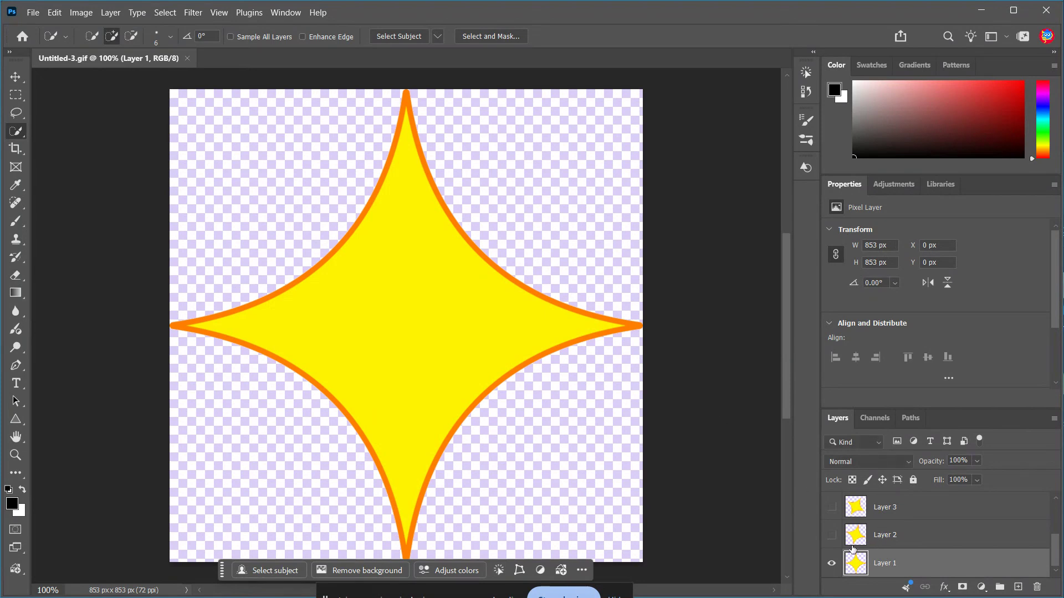
Open the Timeline panel and preview the first few frames of the star animation.
left_click(285, 12)
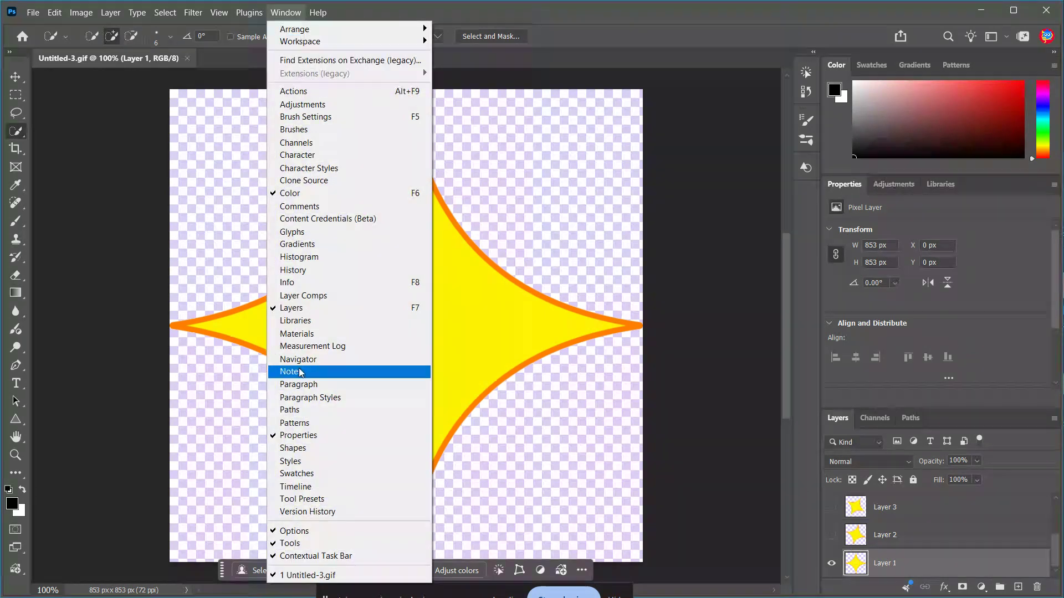
left_click(313, 487)
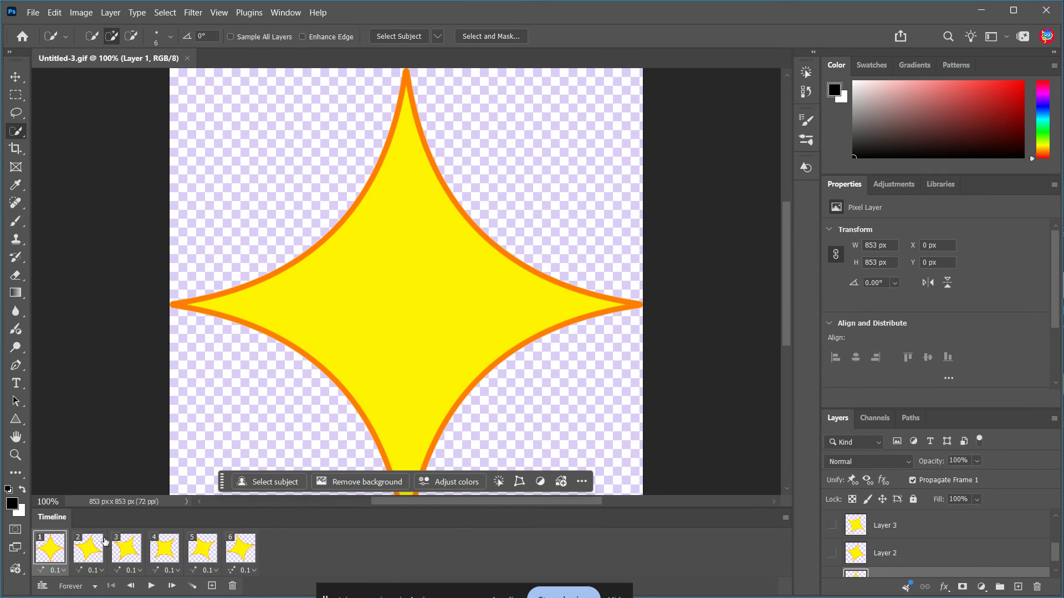
left_click(84, 559)
left_click(162, 555)
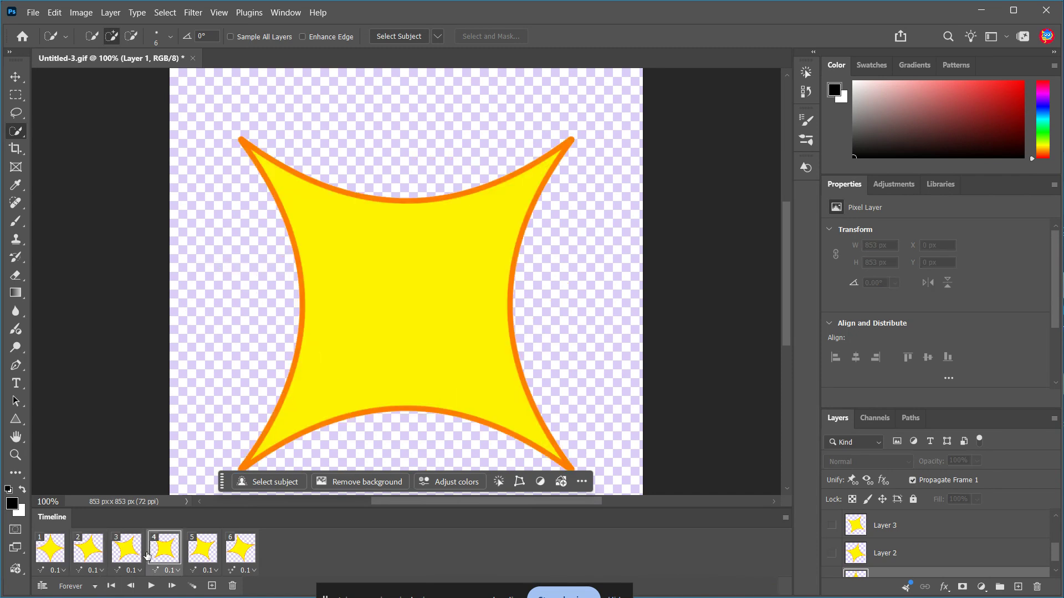
left_click(136, 556)
left_click(61, 552)
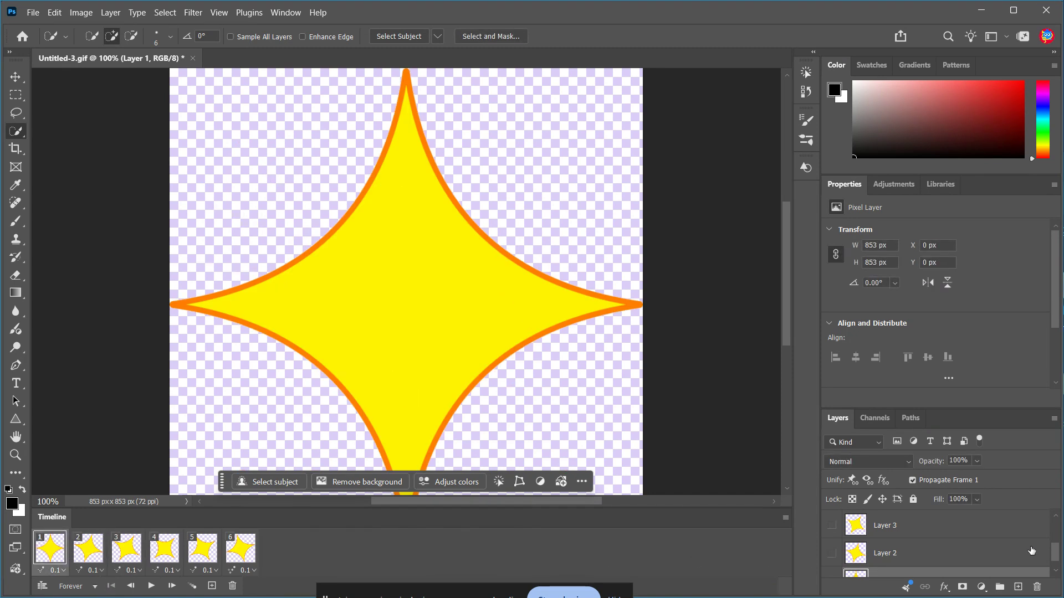
Step through all six animation frames and scroll the layer list to examine which layer each frame shows.
left_click_drag(1054, 551, 1060, 515)
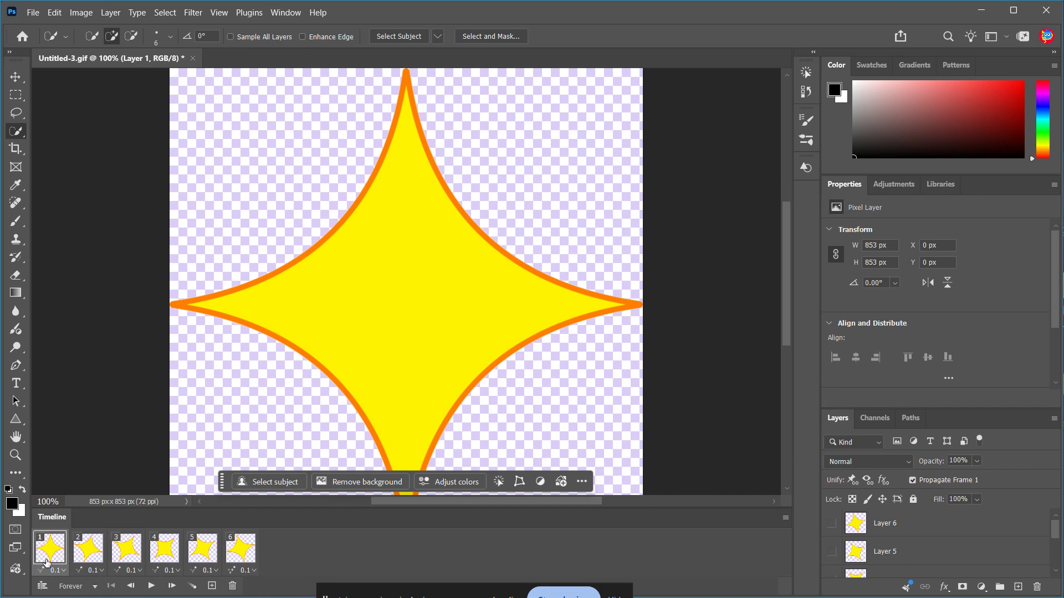
left_click(77, 551)
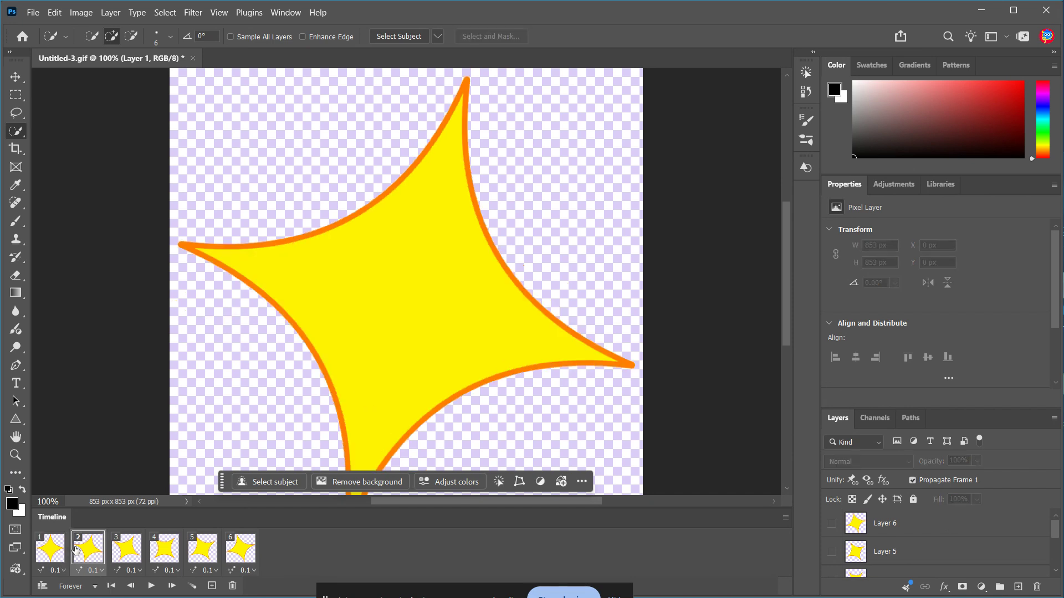
left_click(122, 543)
left_click(163, 552)
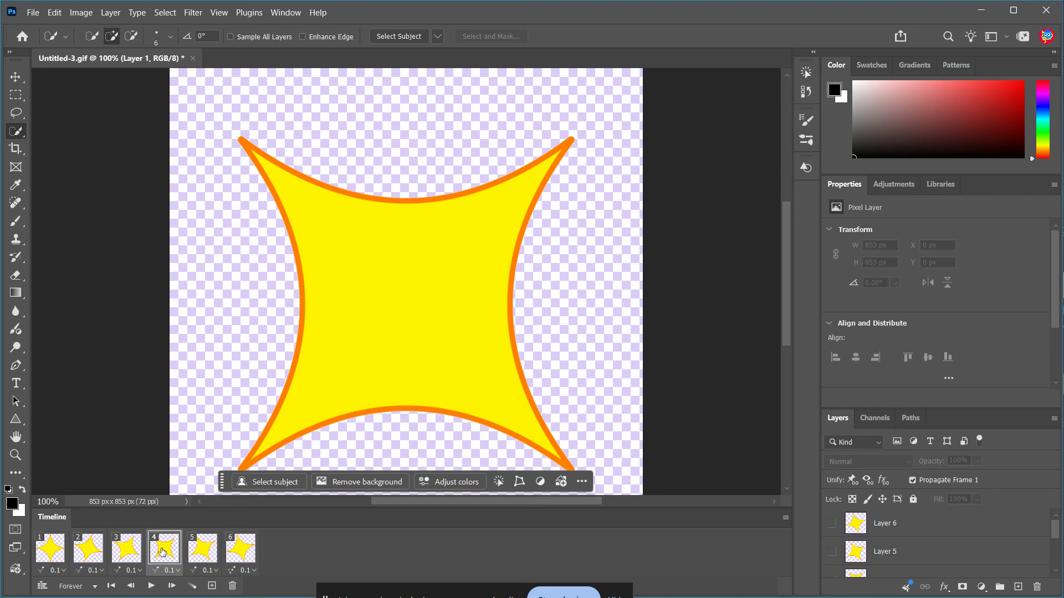
left_click(205, 557)
left_click(244, 555)
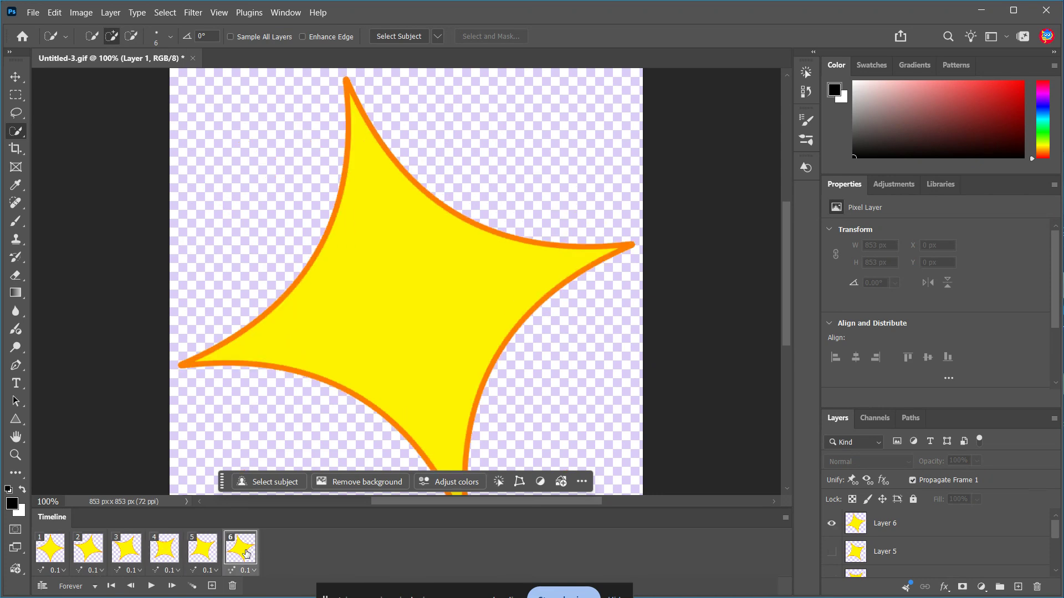
left_click(205, 557)
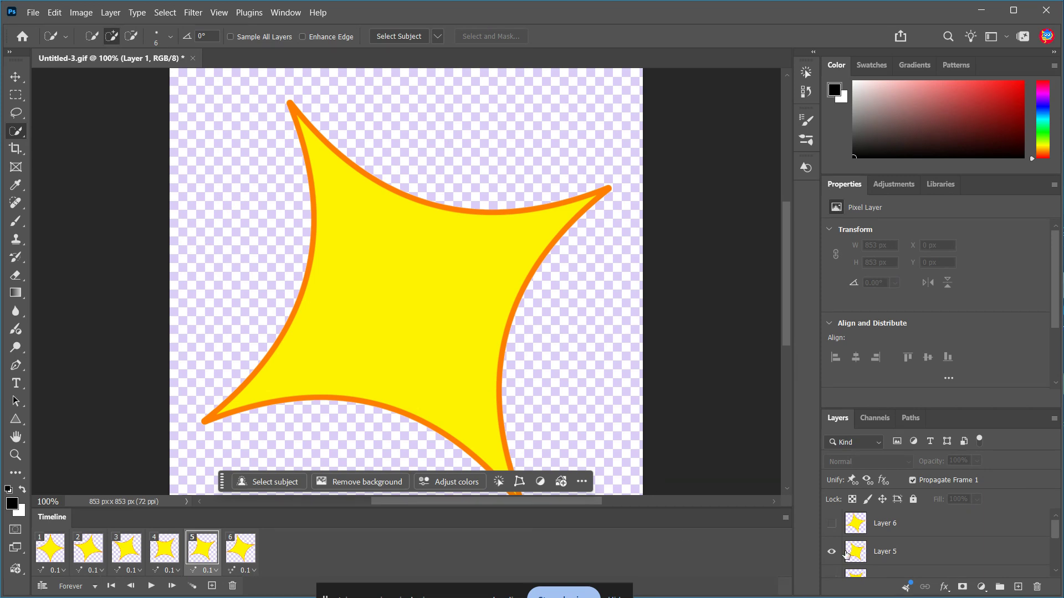
left_click(244, 549)
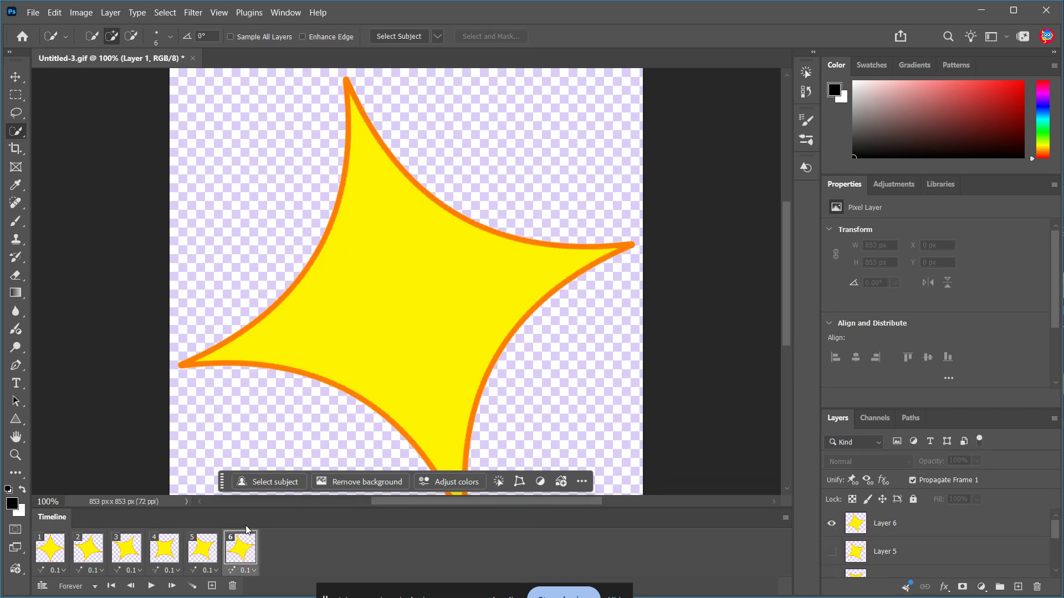
left_click(171, 553)
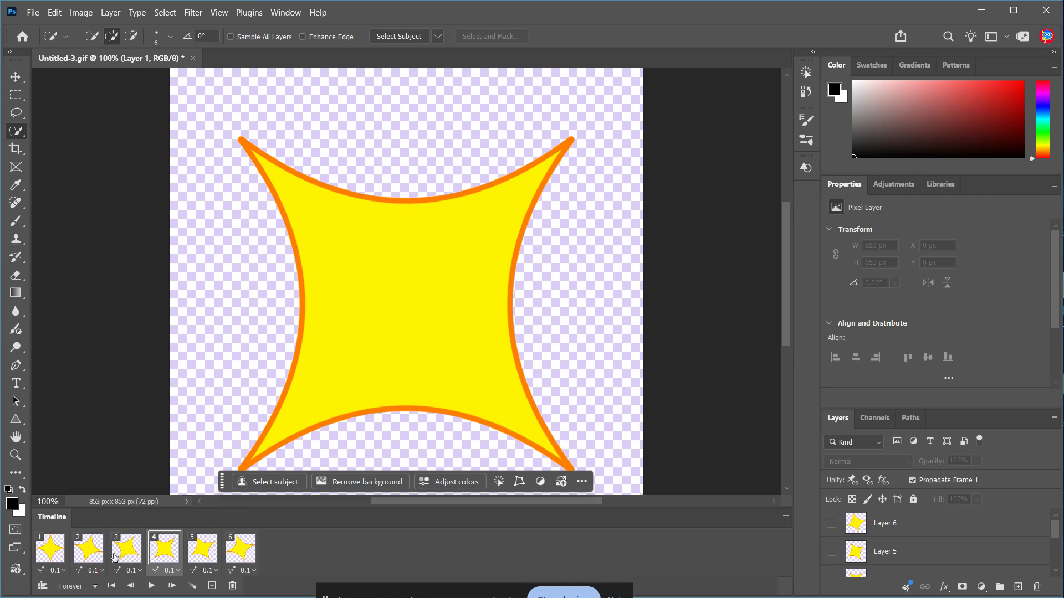
left_click(51, 554)
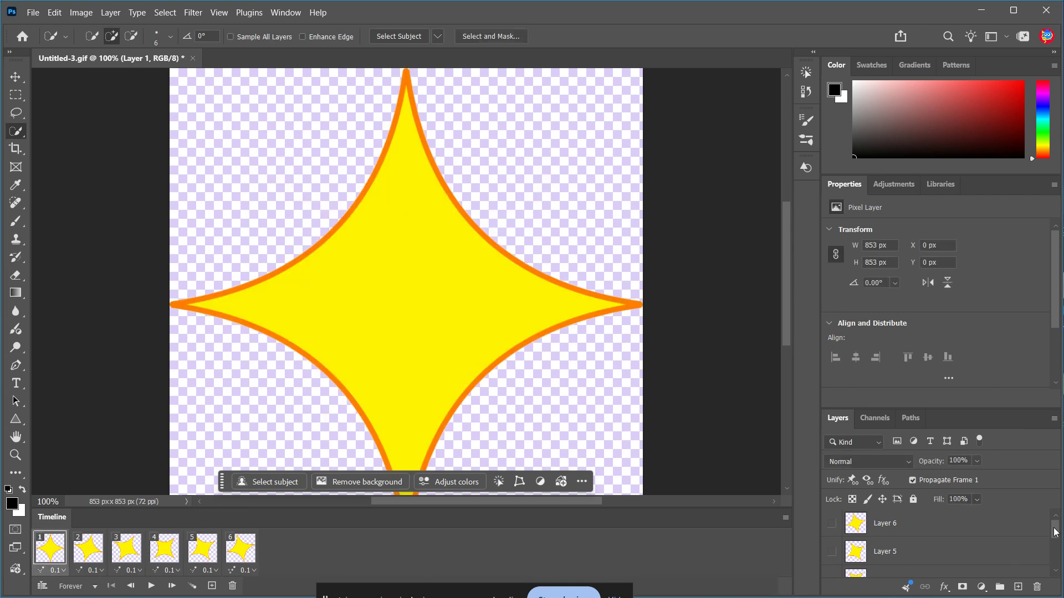
left_click_drag(1056, 527, 1055, 556)
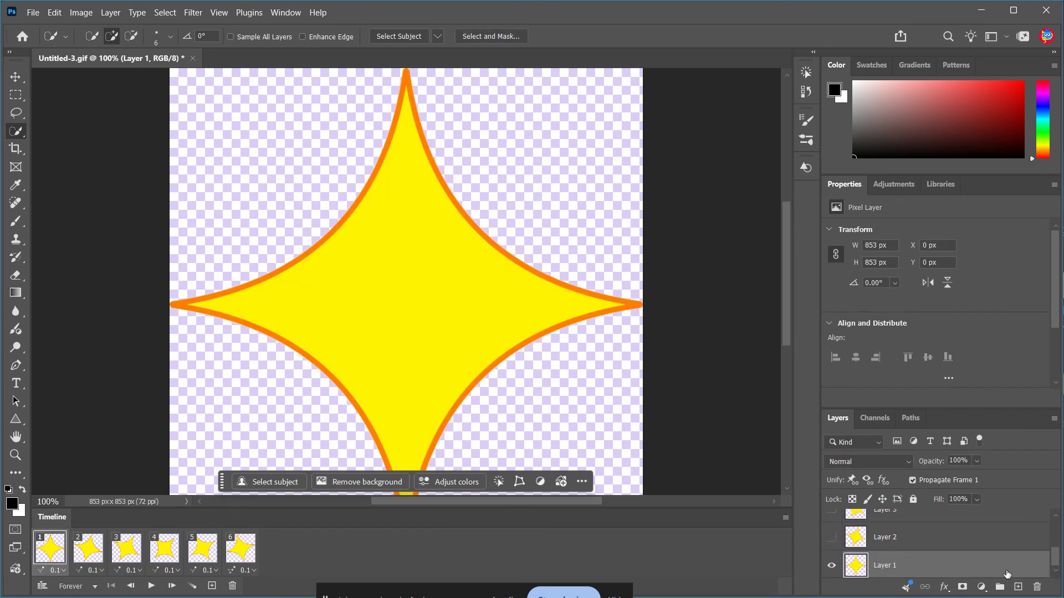
Select Layer 1 and paint a soft black dot on the star's right side with the Brush tool.
left_click(903, 573)
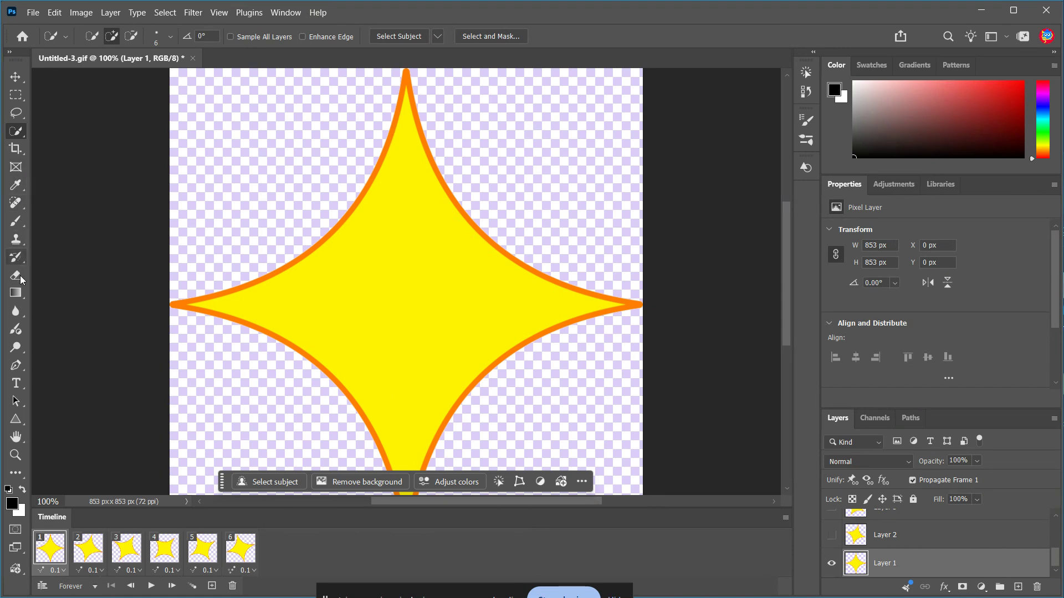
key("b")
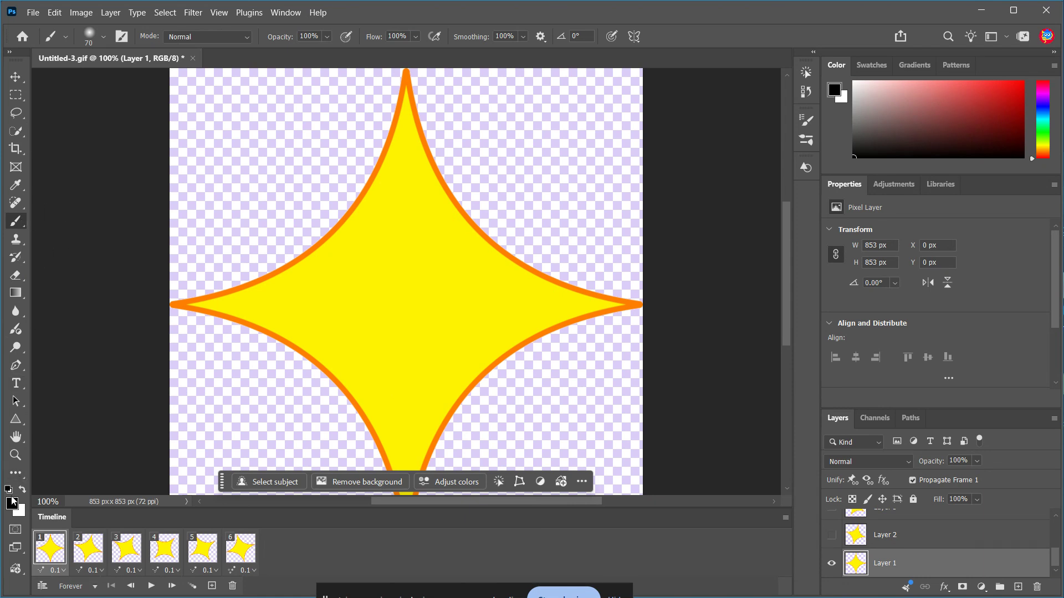
left_click(405, 305)
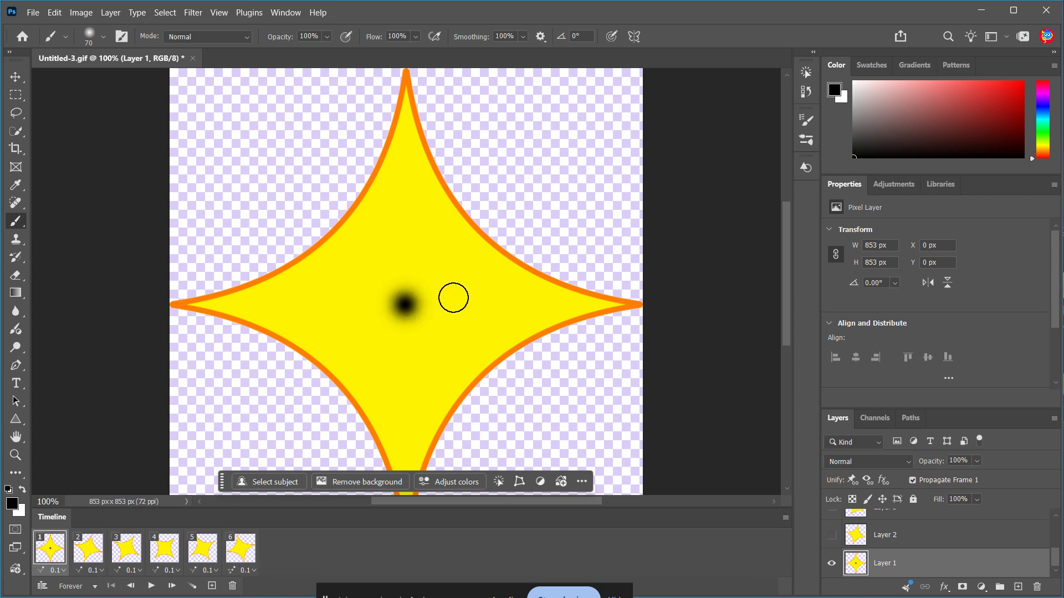
key("ctrl+z")
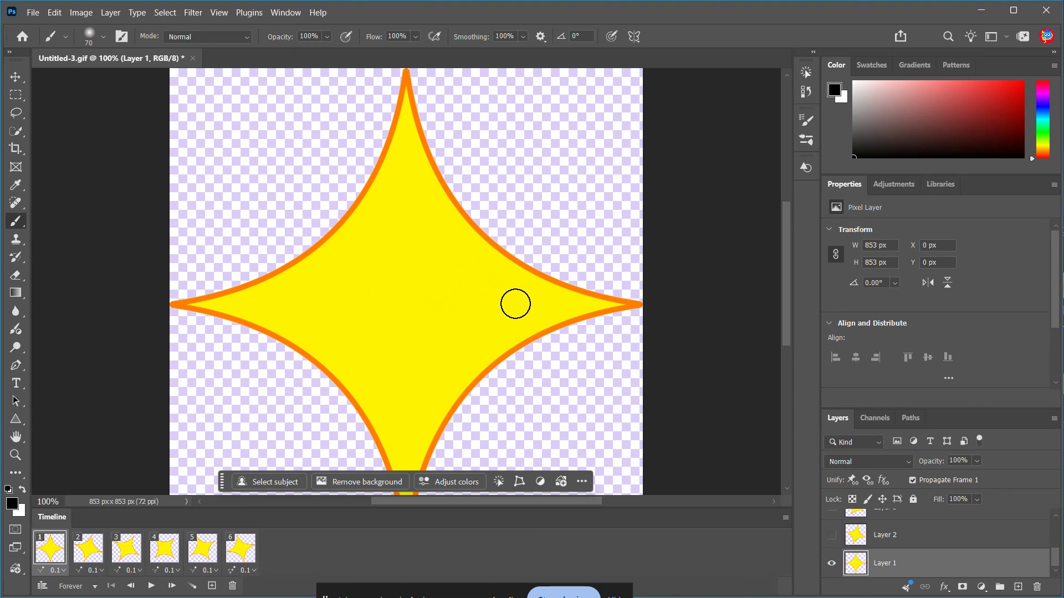
left_click(529, 304)
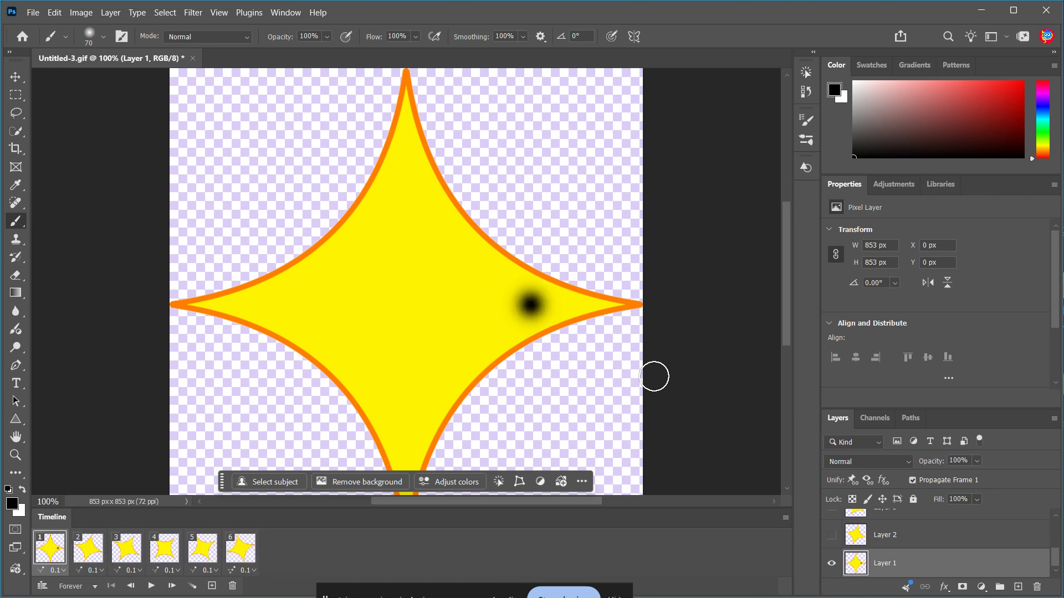
Add a new layer above Layer 6 and place Lorem Ipsum text near the star's top with the Type tool.
scroll(962, 549, "up", 3)
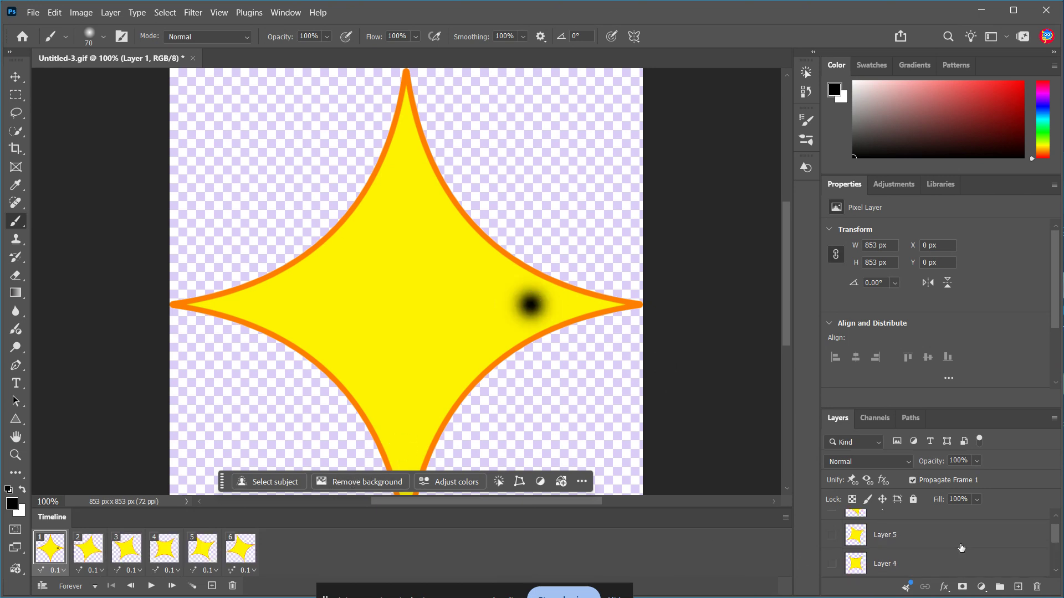
left_click(959, 534)
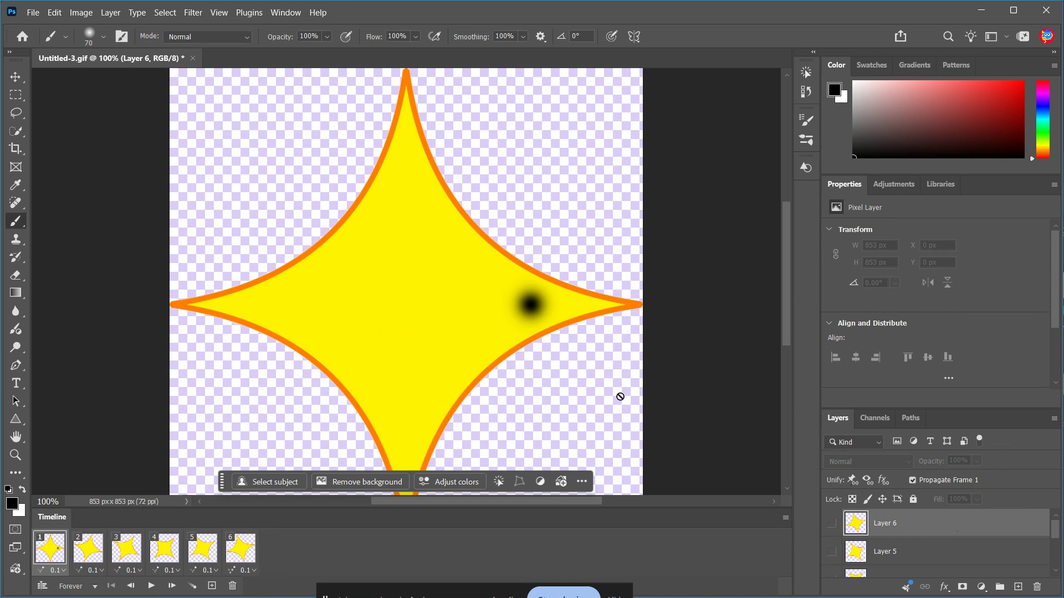
left_click(1019, 589)
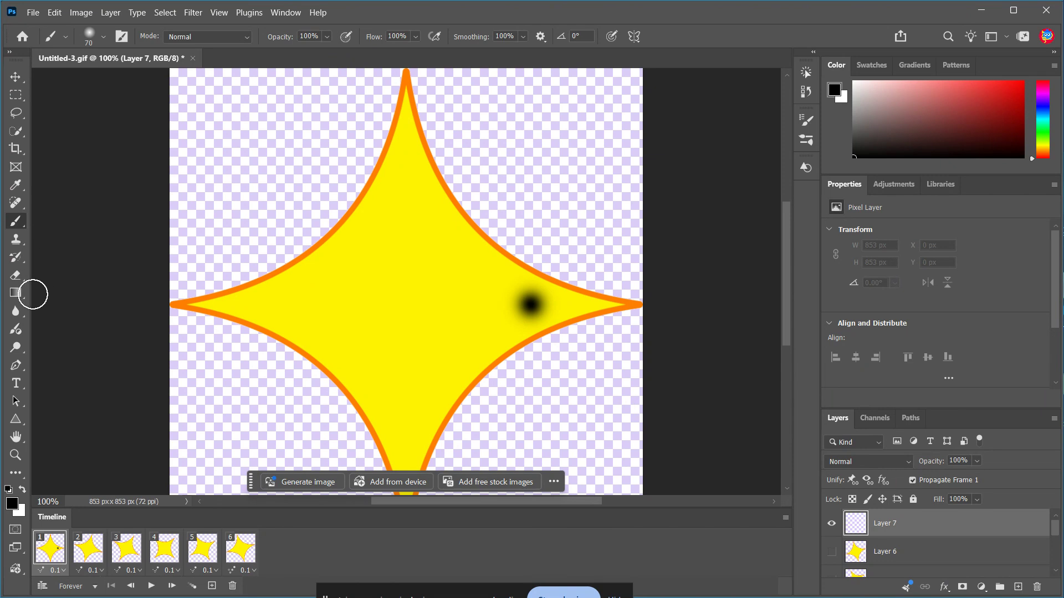
key("t")
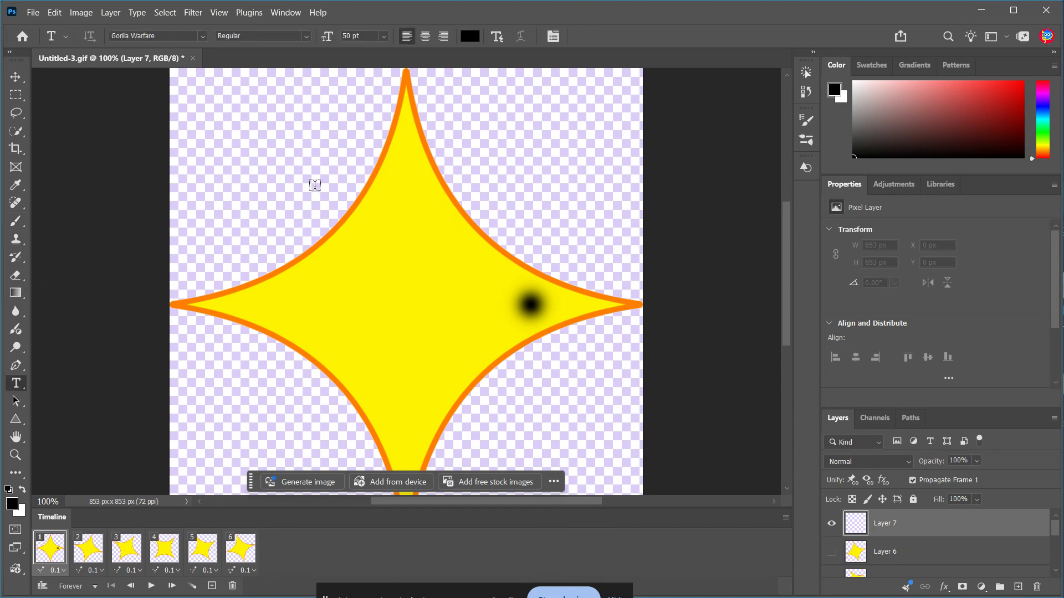
left_click(314, 187)
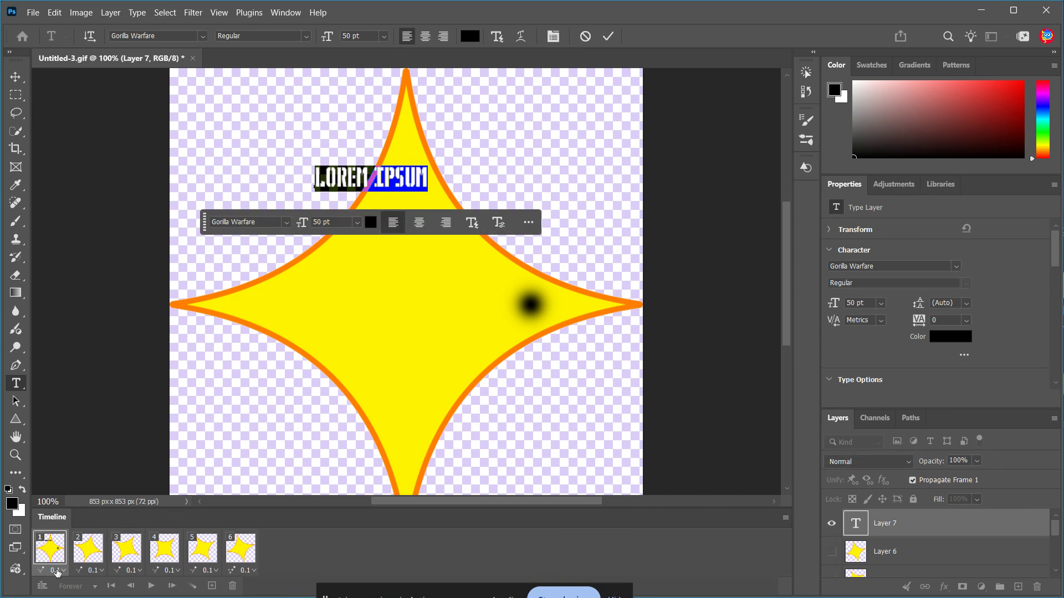
Set the first frame's delay to 0.1 seconds and the animation looping to Forever.
left_click(63, 572)
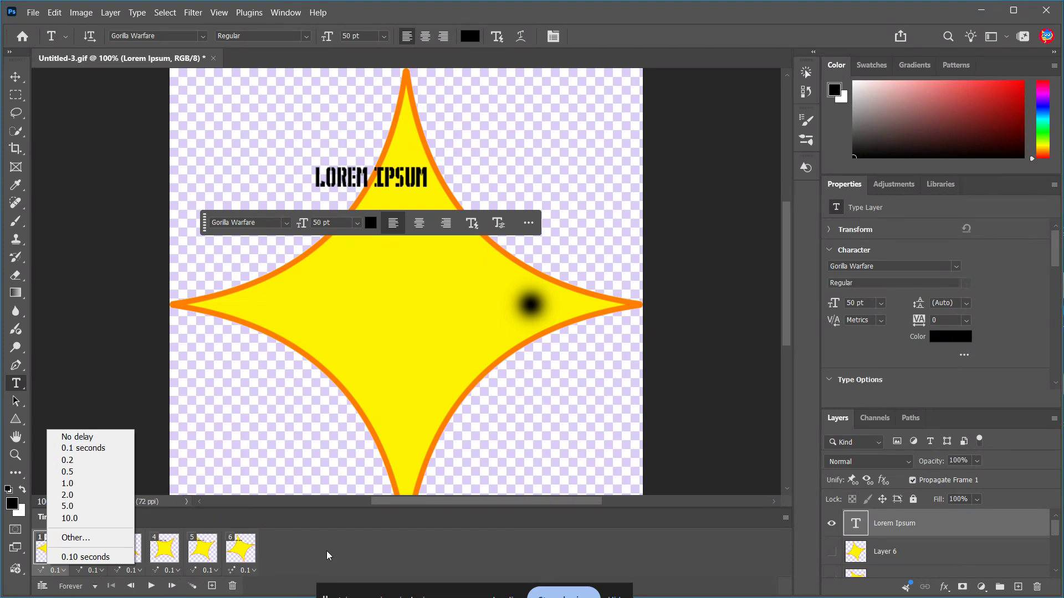
left_click(100, 448)
left_click(88, 592)
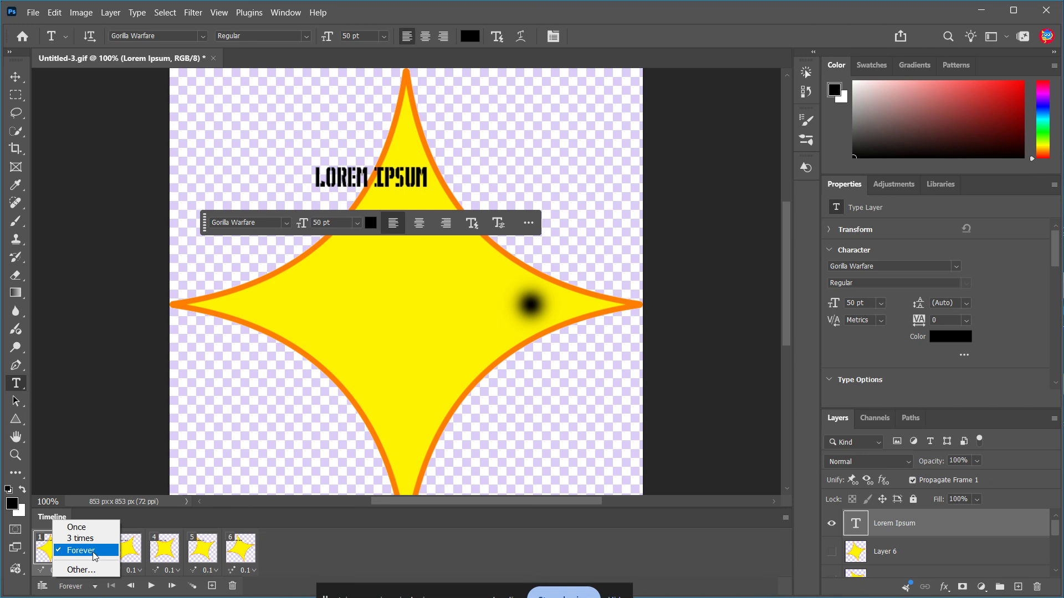
left_click(342, 561)
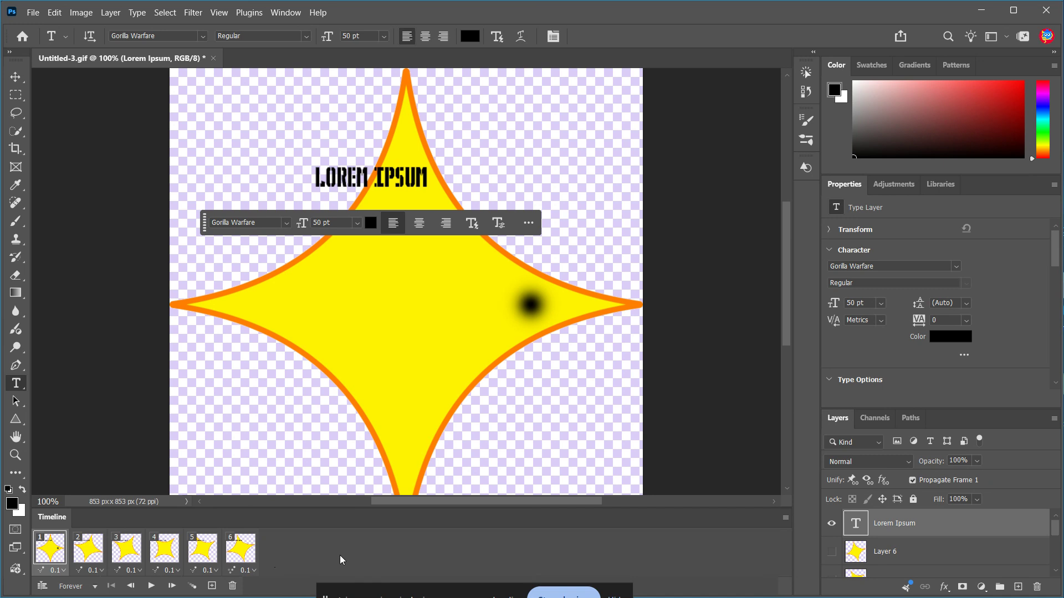
Play and stop the animation preview, then return to the first frame.
key("space")
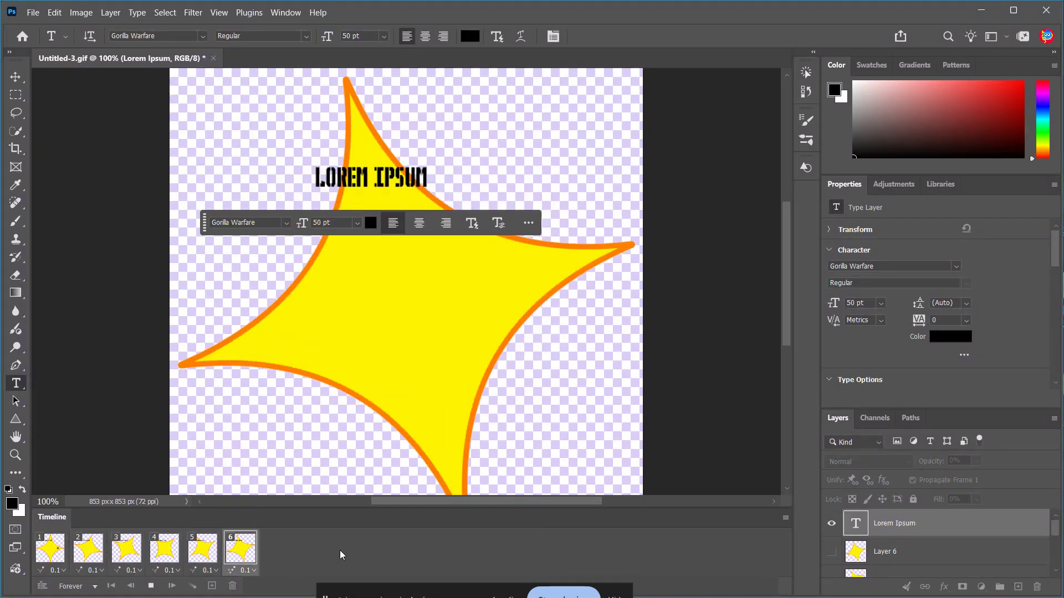
key("space")
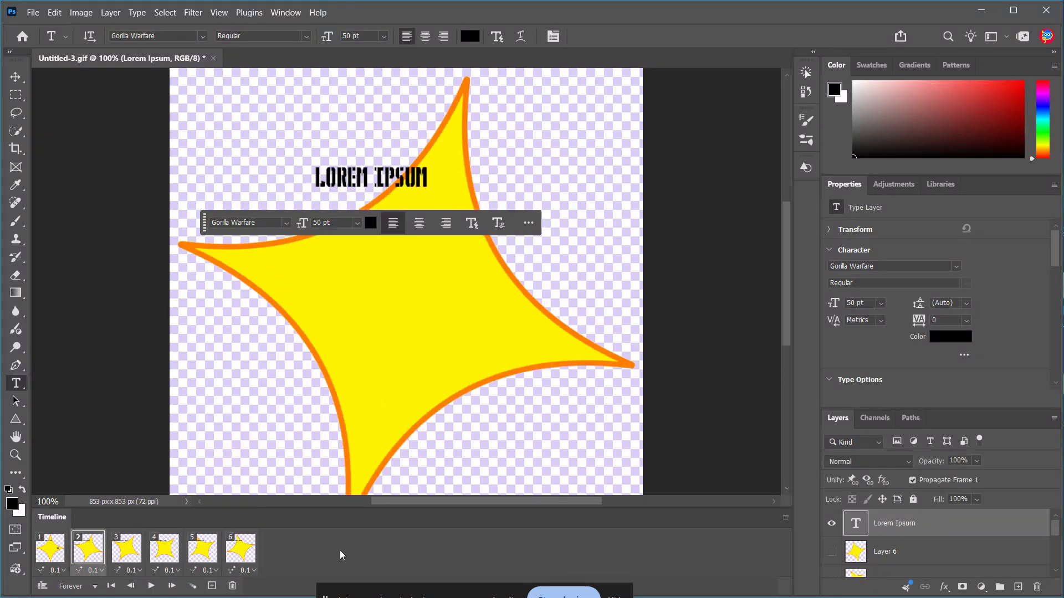
left_click(57, 560)
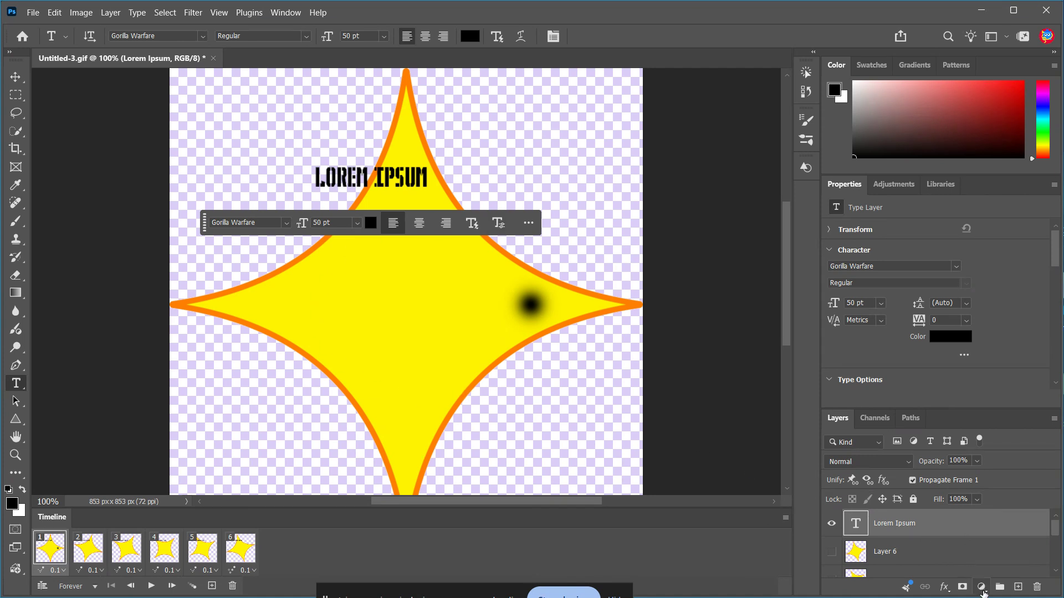
Select Layer 6 and add a Hue/Saturation adjustment layer above it.
left_click(975, 552)
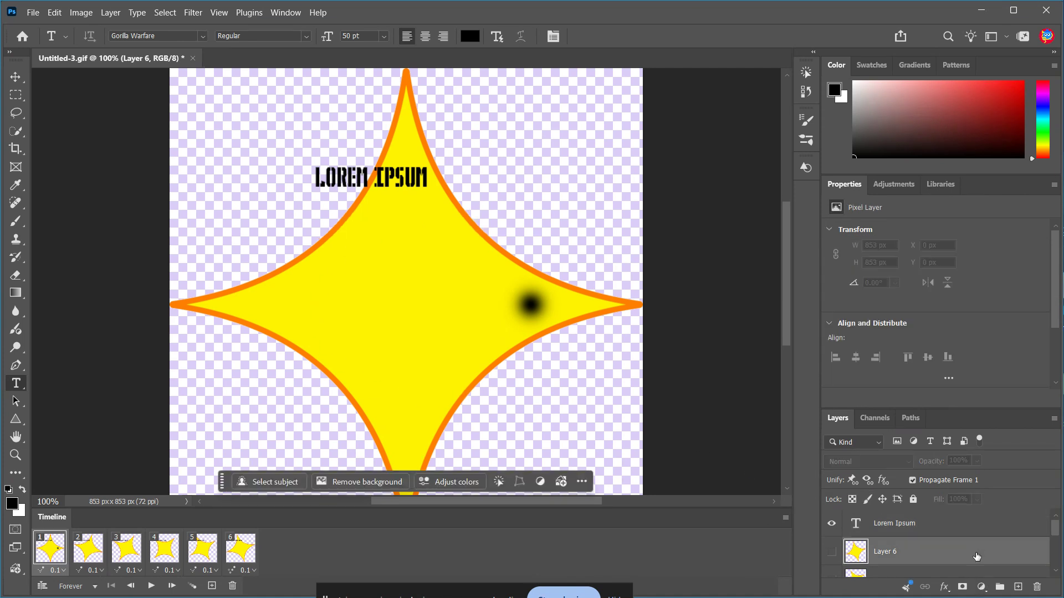
left_click(982, 589)
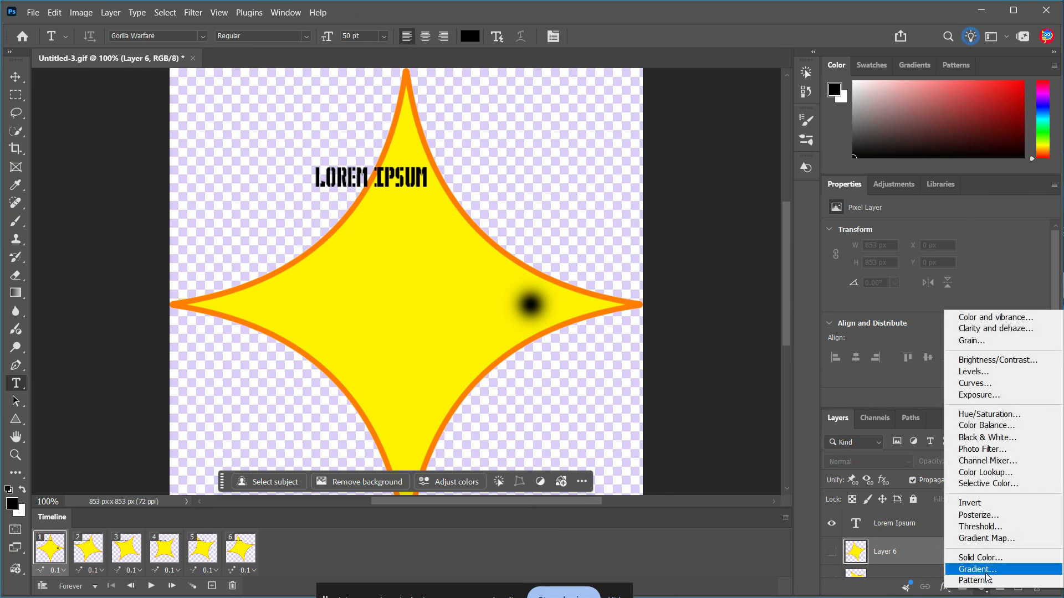
left_click(984, 591)
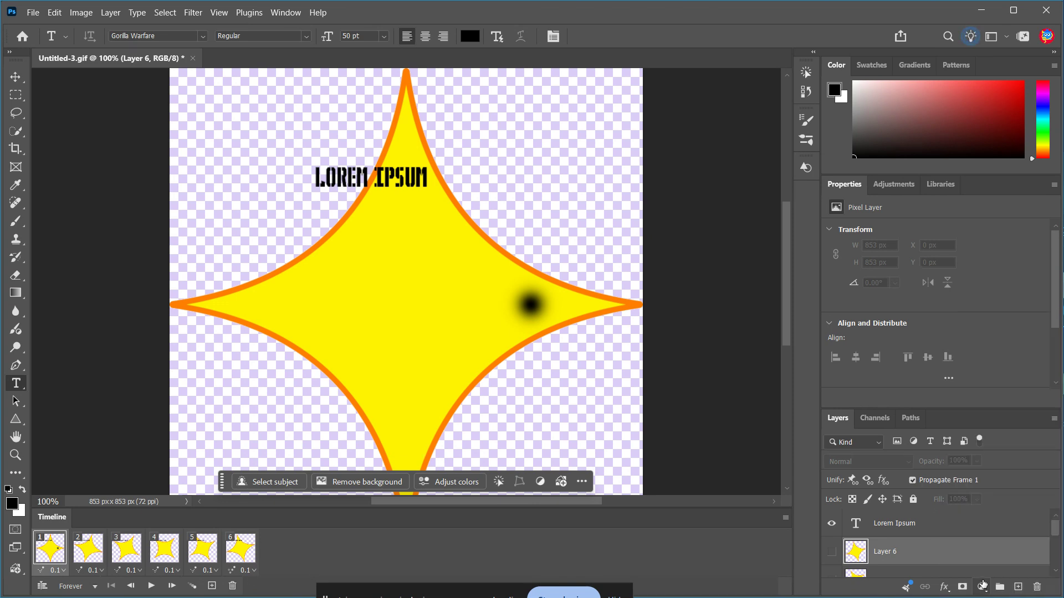
left_click(982, 588)
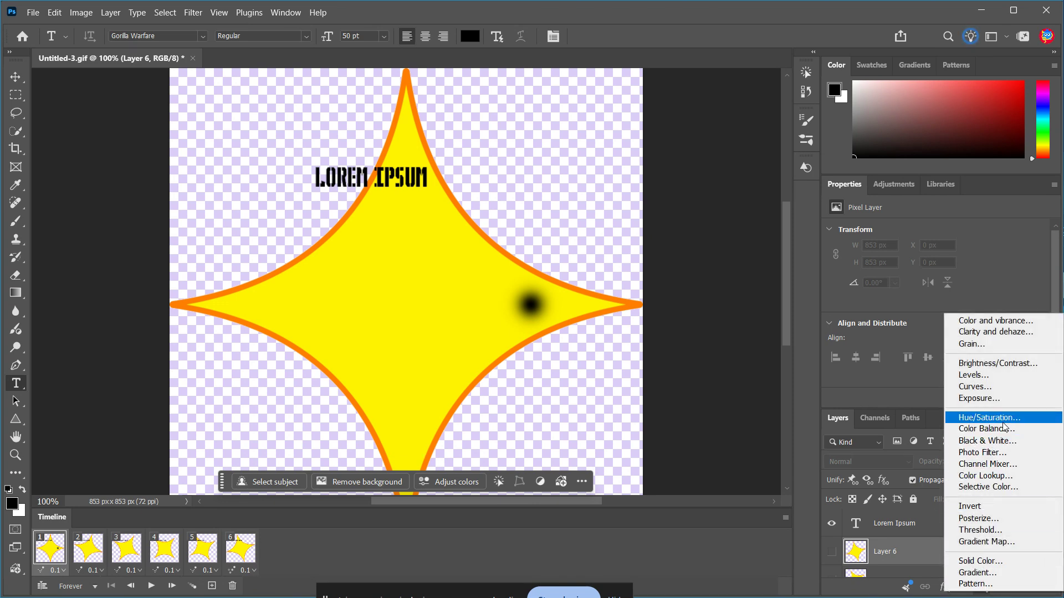
left_click(989, 417)
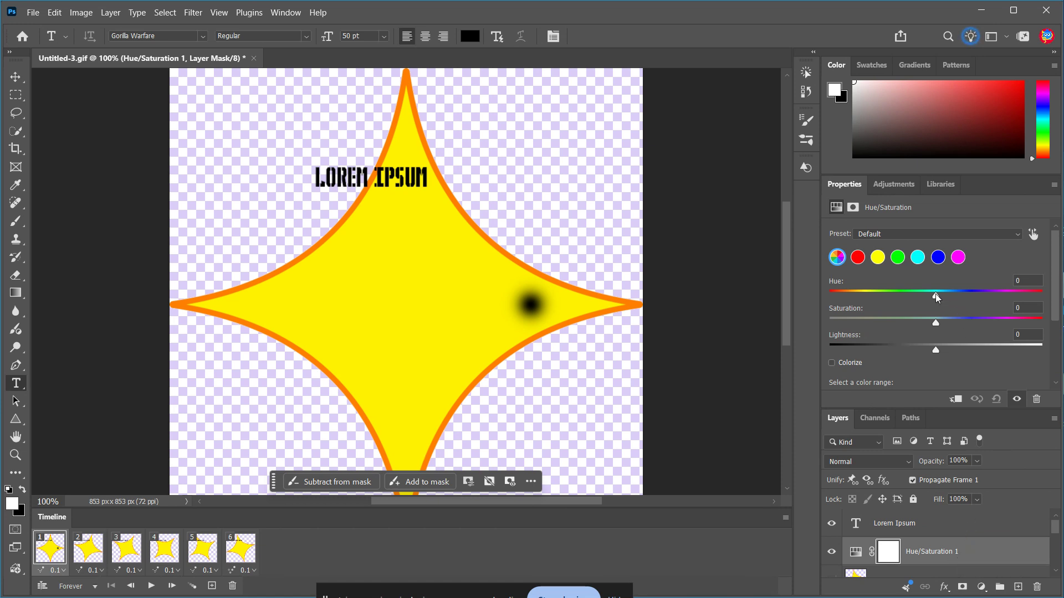
Enable Colorize in the Hue/Saturation adjustment and set its hue to 292.
left_click_drag(936, 295, 914, 297)
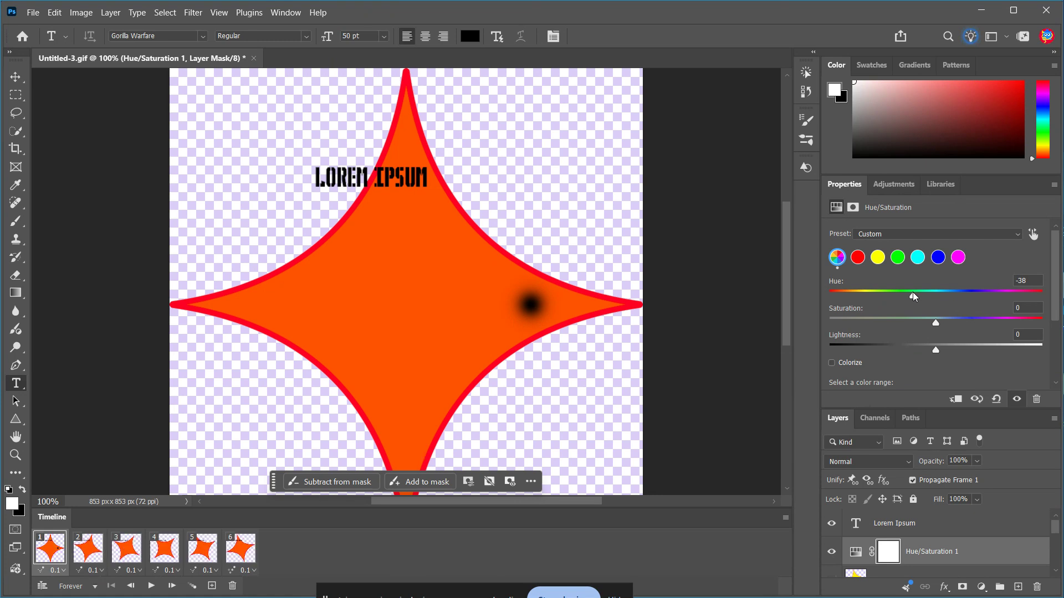
left_click_drag(913, 292, 1004, 302)
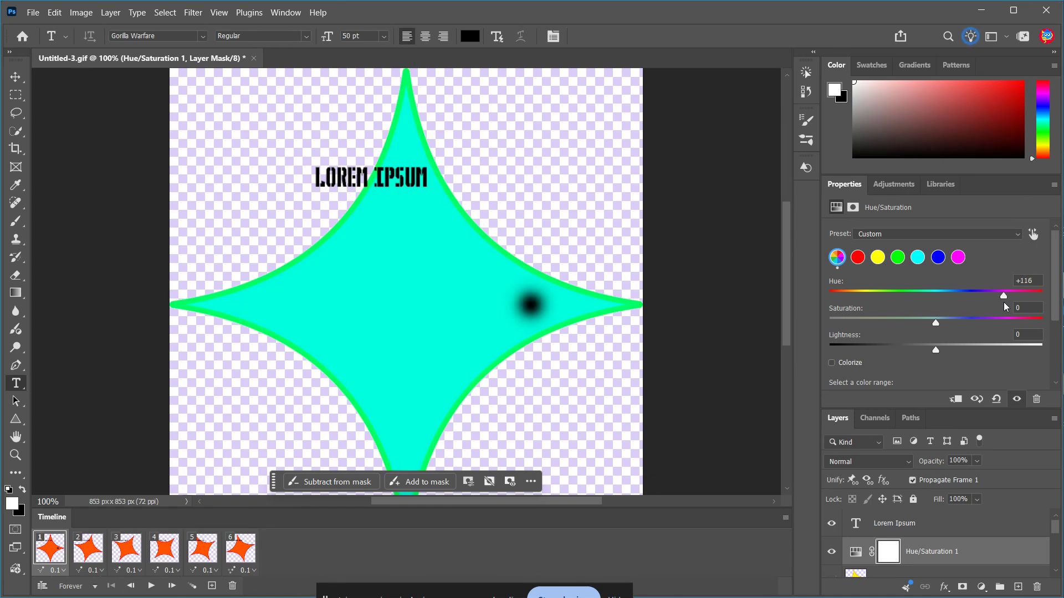
left_click(832, 364)
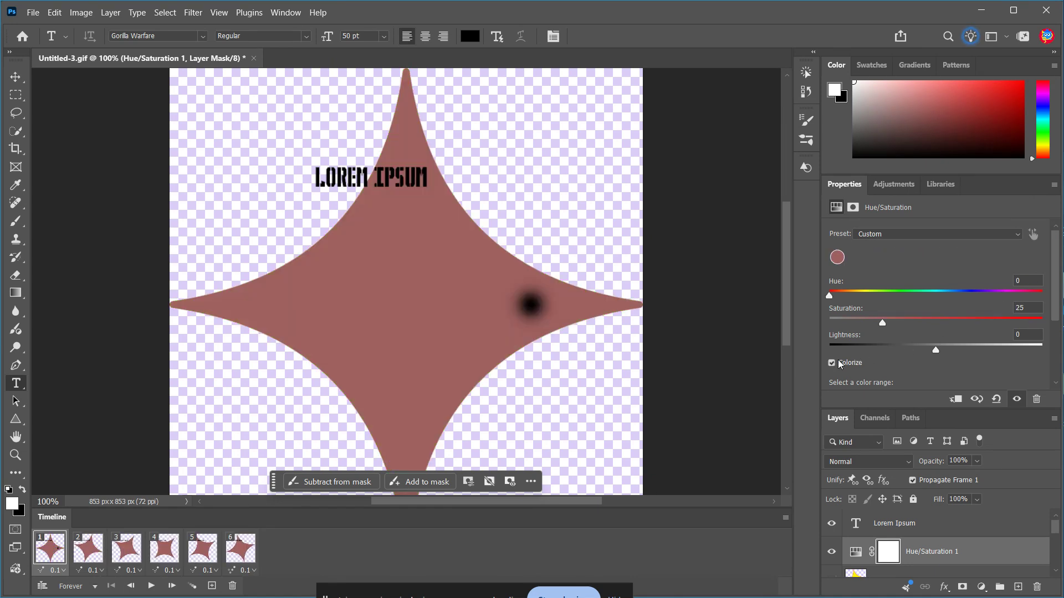
left_click(1002, 295)
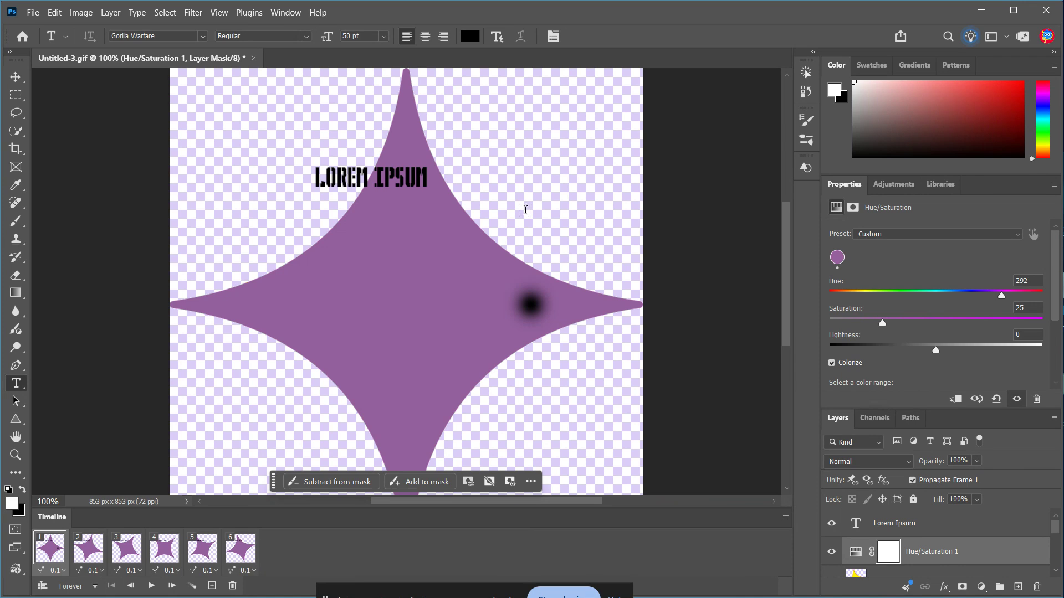
Open Save for Web and set the export format to GIF.
left_click(33, 12)
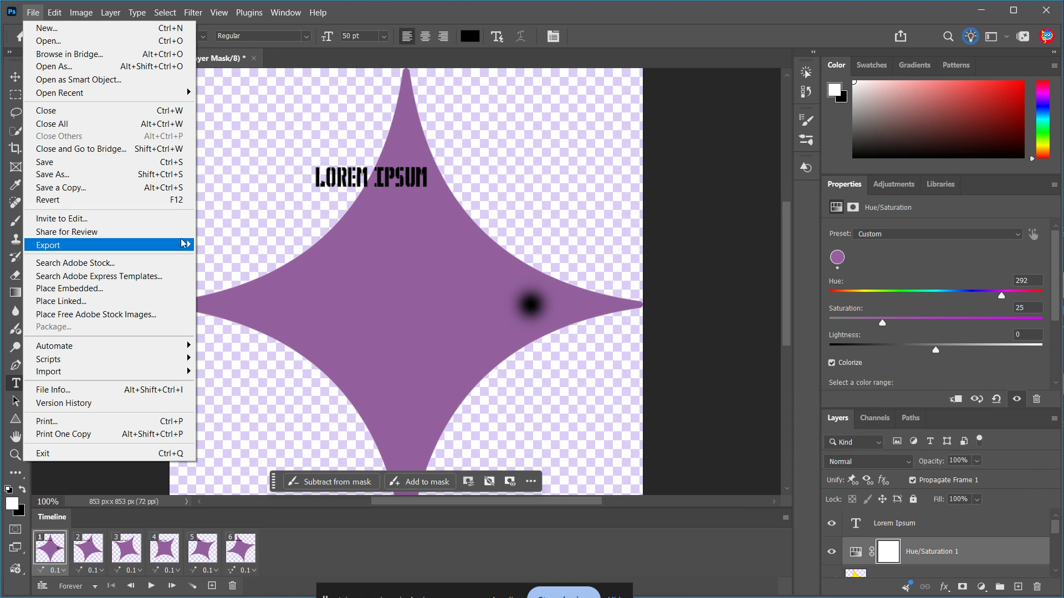
mouse_move(180, 244)
left_click(257, 293)
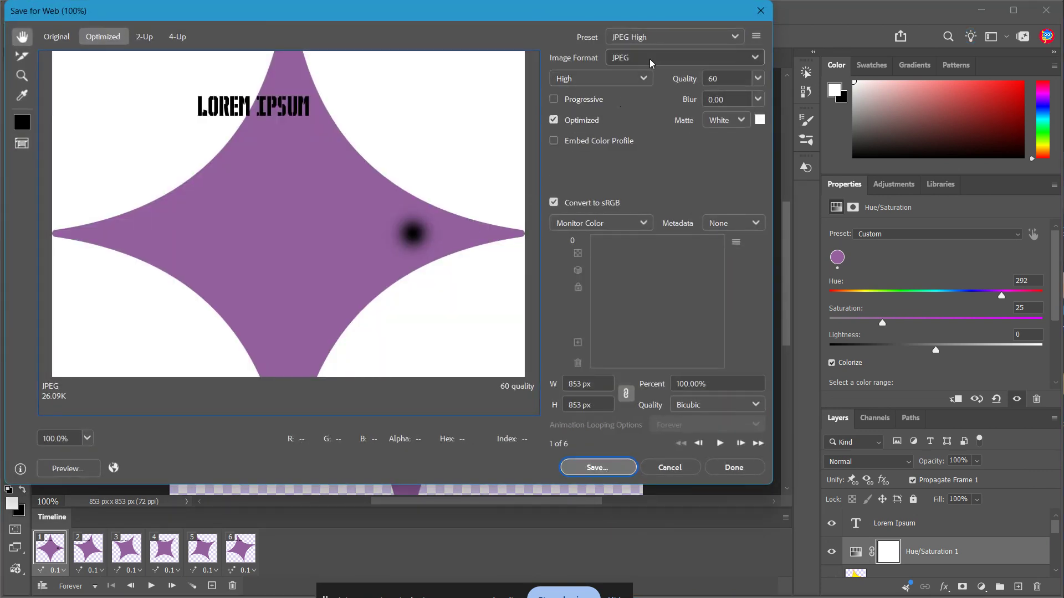
left_click(649, 58)
left_click(654, 79)
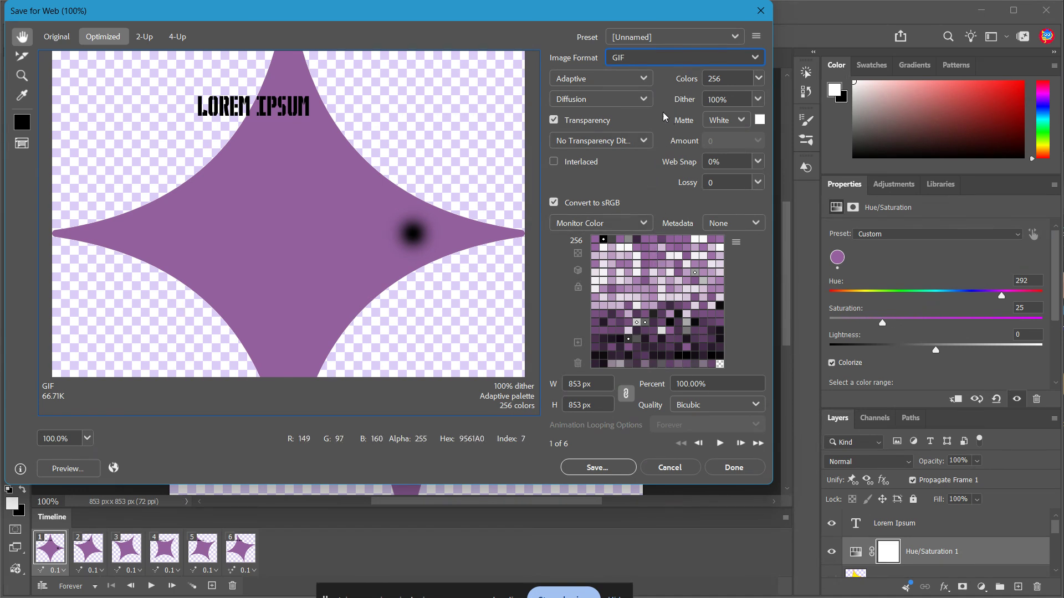
Save the optimized GIF with 256 colors into the Music folder as Undtitled-3.gif.
left_click(758, 78)
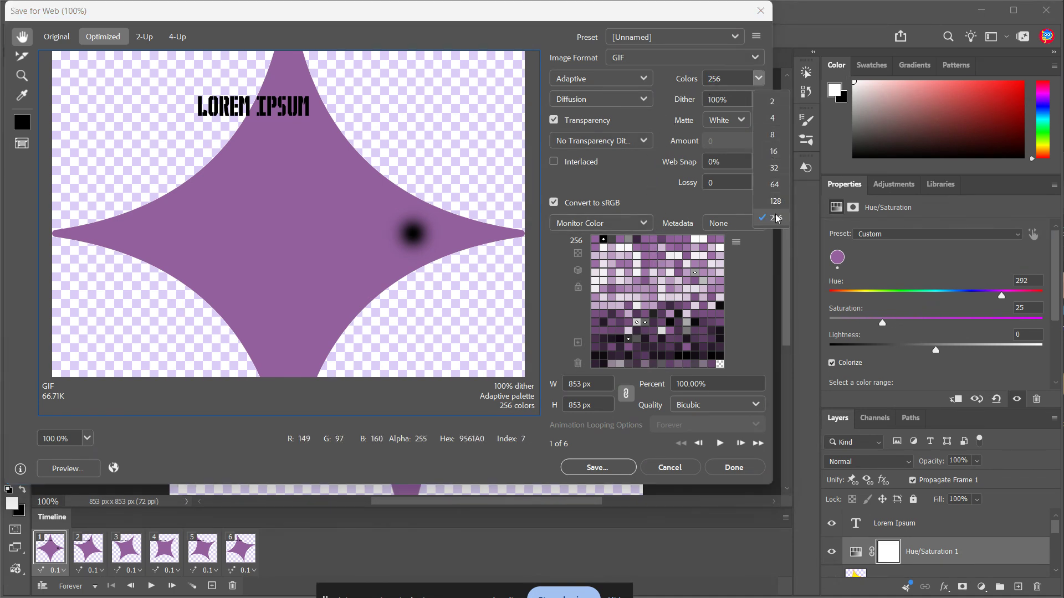
left_click(662, 91)
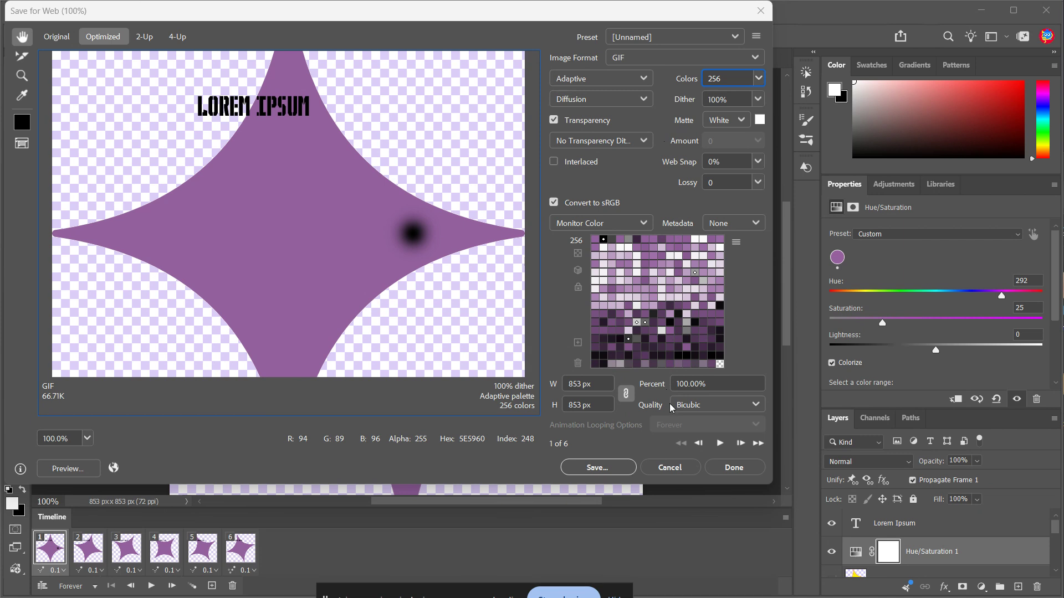
left_click(675, 432)
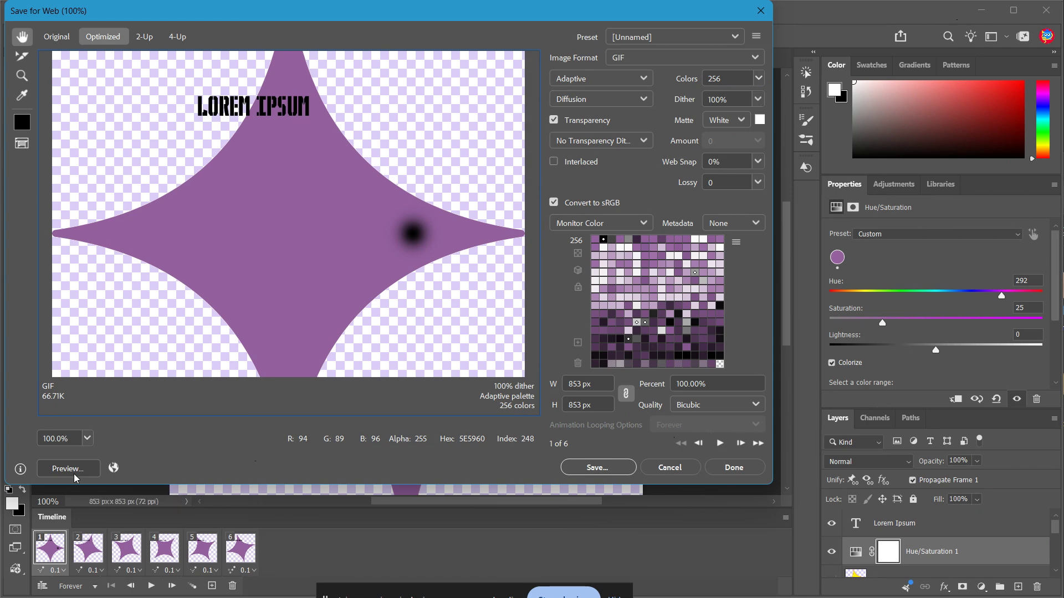
left_click(604, 463)
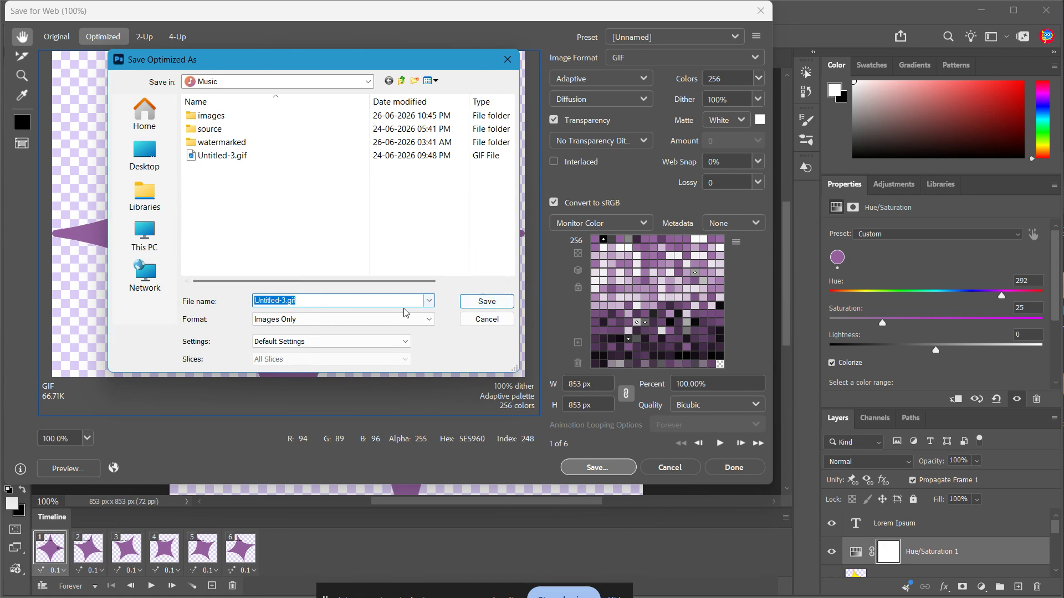
left_click(265, 300)
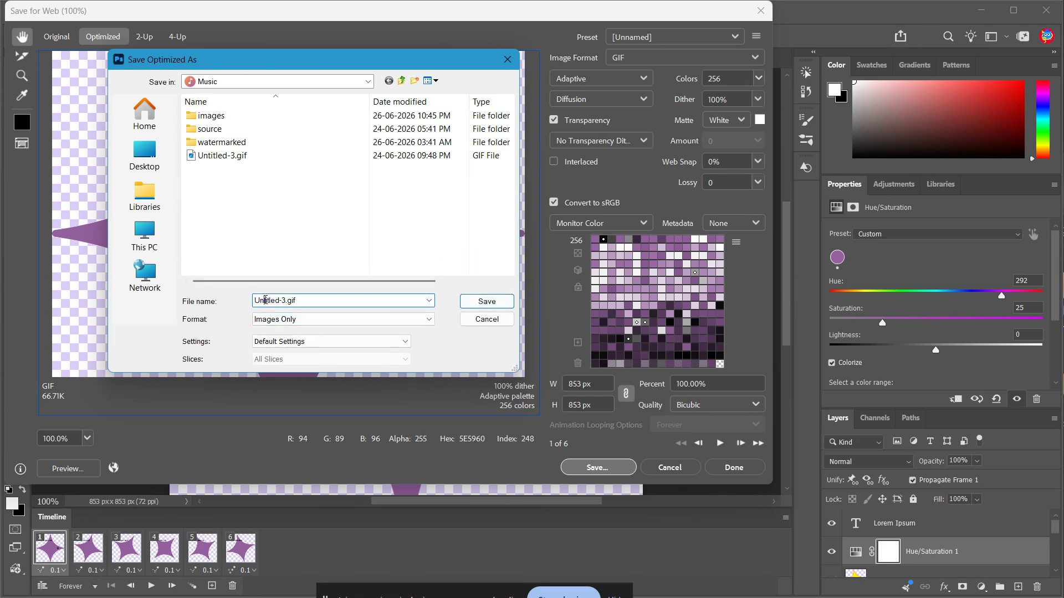
left_click(468, 302)
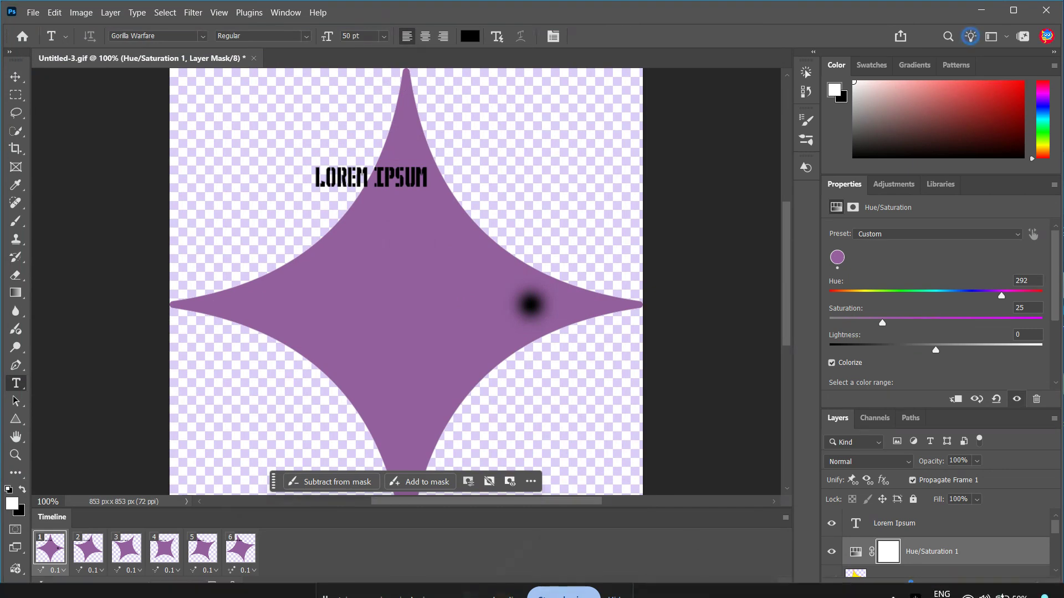
Open File Explorer and browse the Pictures folder.
left_click(503, 582)
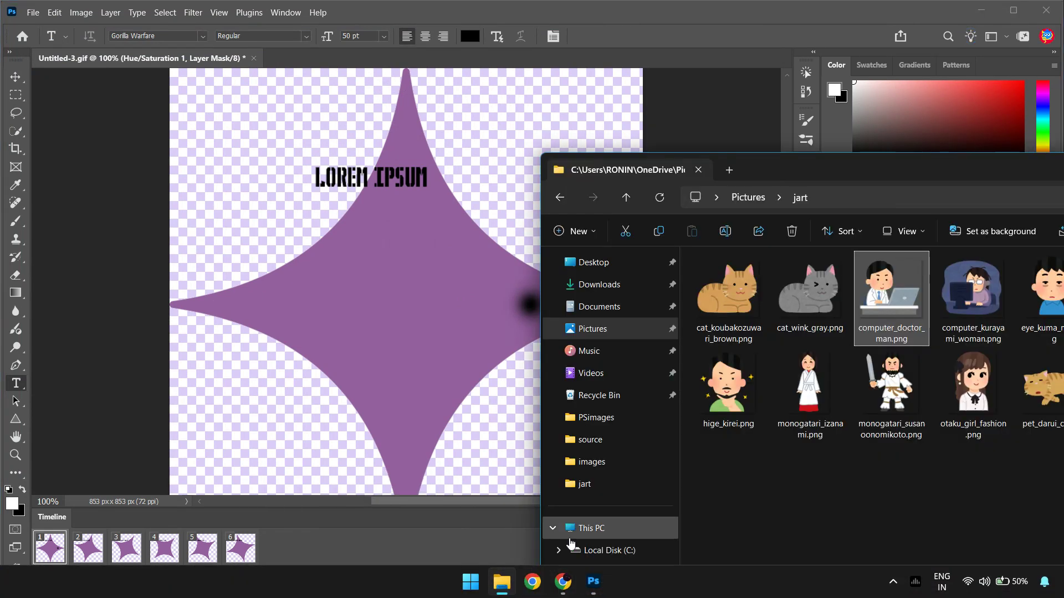
left_click_drag(791, 165, 337, 63)
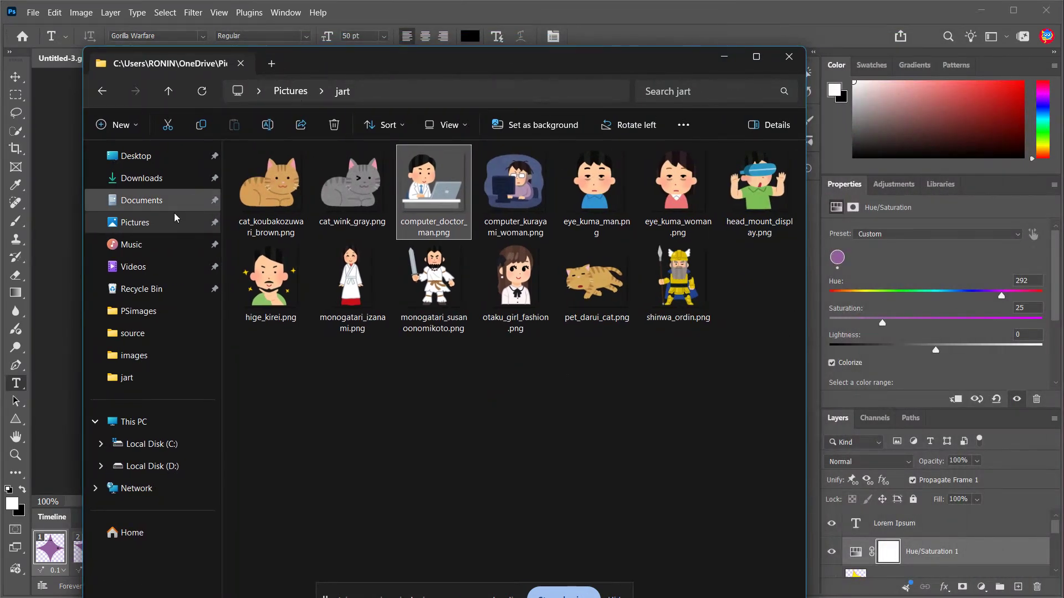
left_click(158, 224)
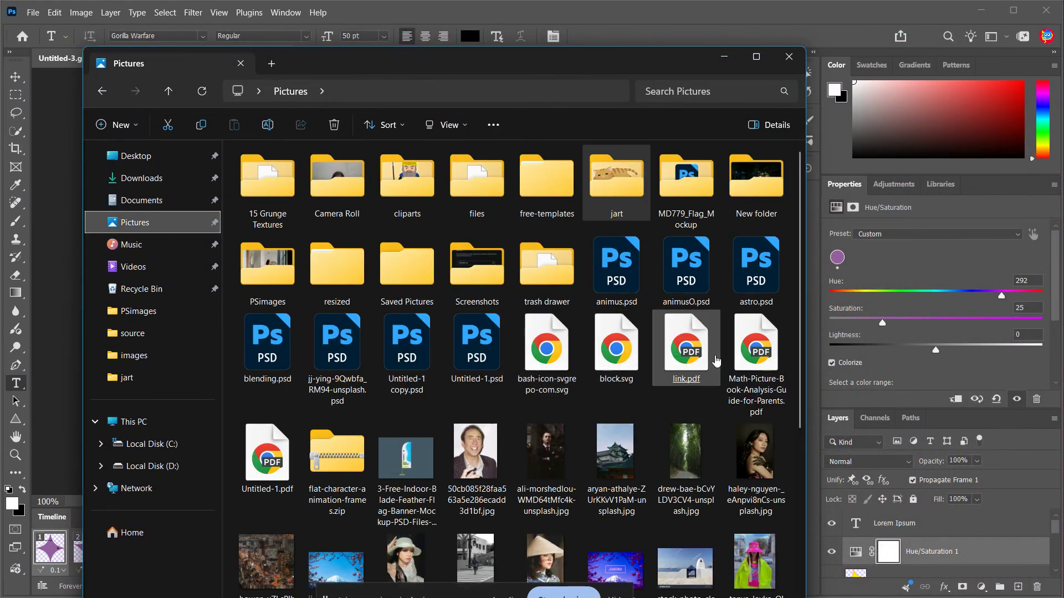
left_click(757, 57)
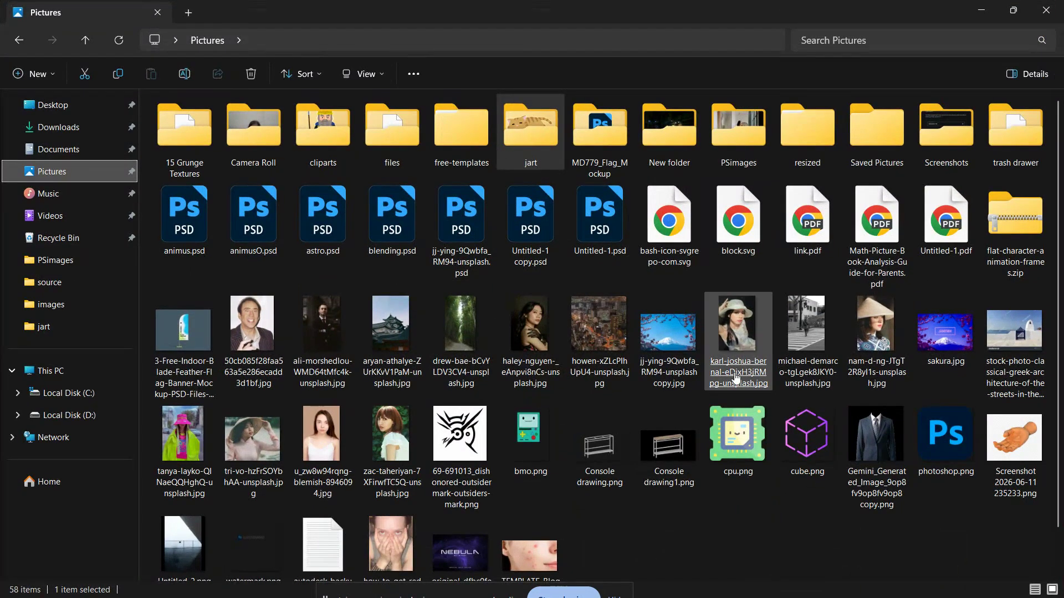
left_click(737, 532)
scroll(743, 532, "down", 1)
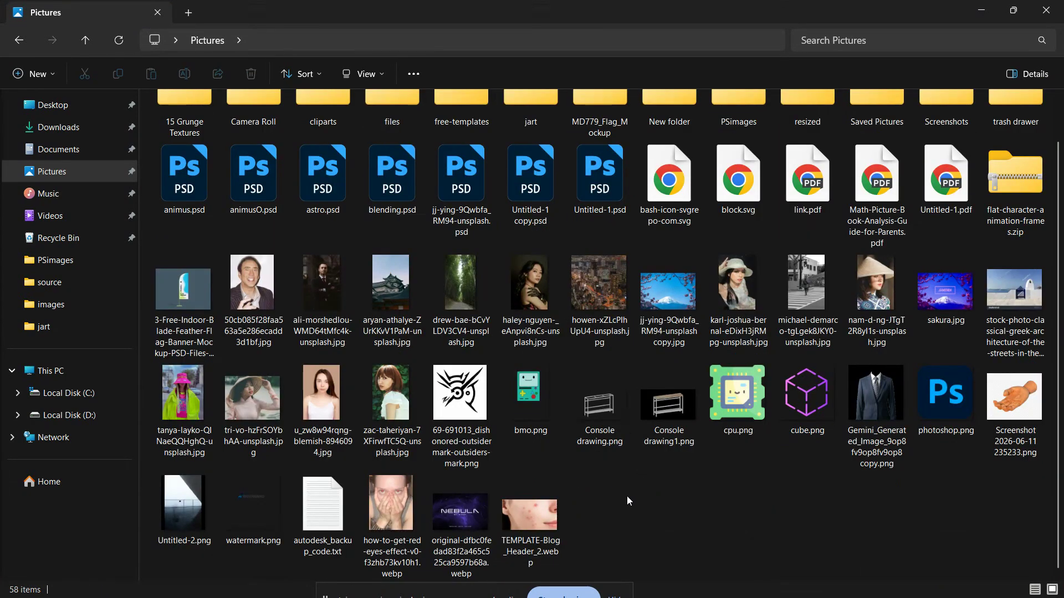
Open the exported Undtitled-3.gif from the Music folder in the image viewer, then close it.
left_click(78, 193)
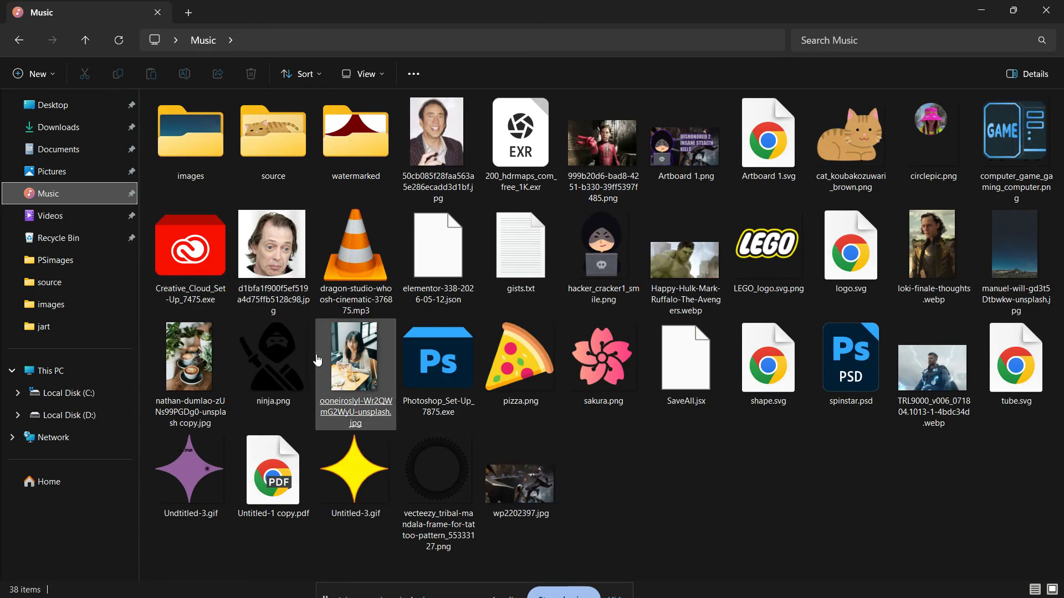
double_click(190, 471)
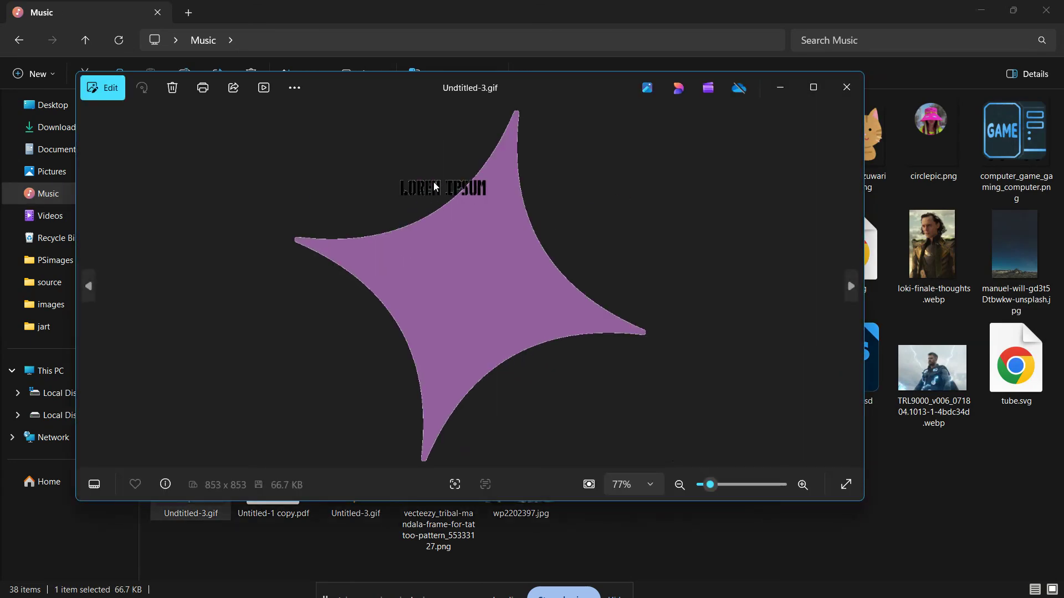
left_click(846, 90)
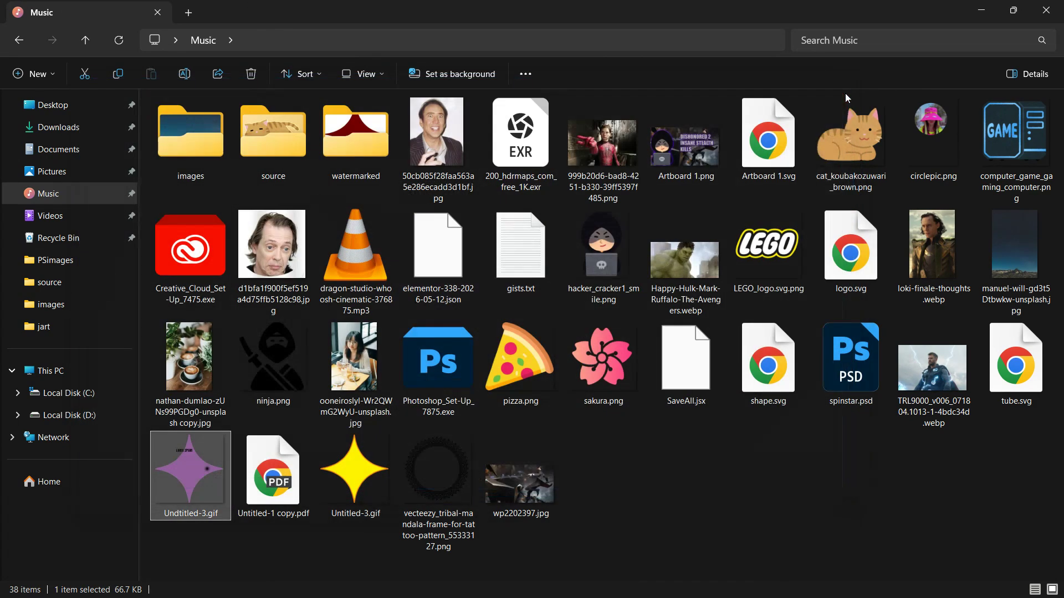